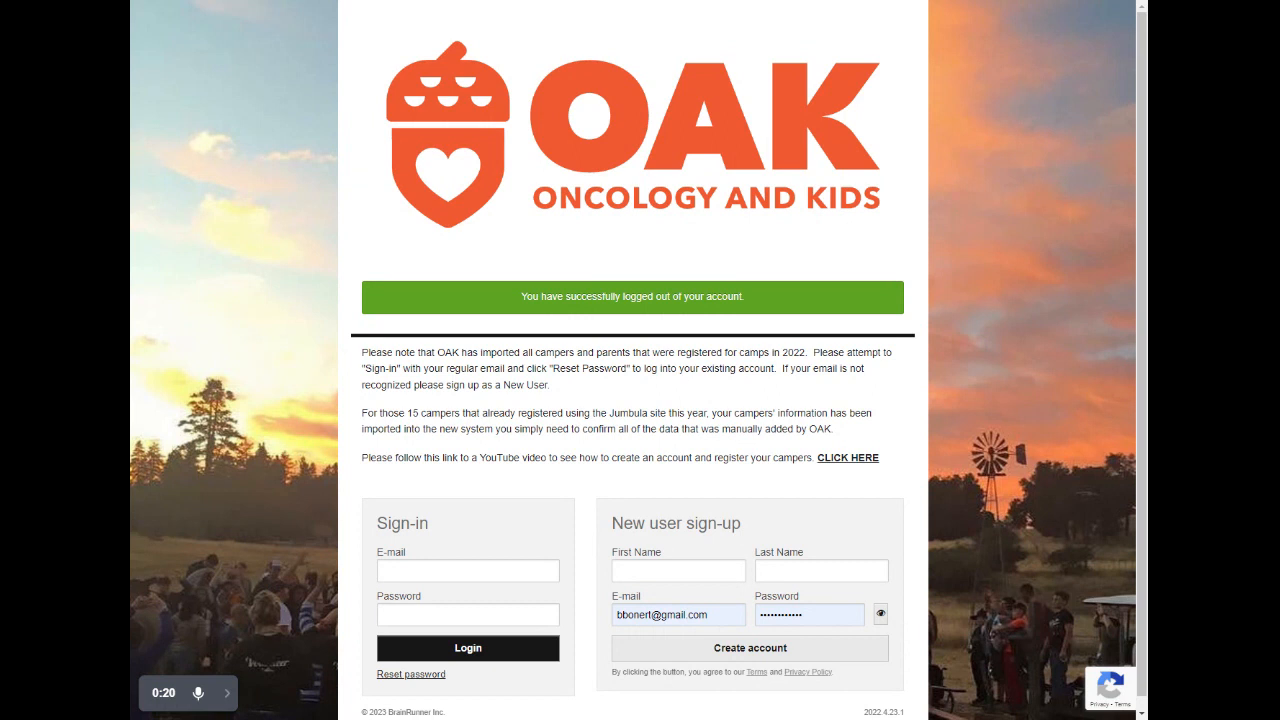
- Sign in to the existing account with its e-mail address and account password
left_click(460, 571)
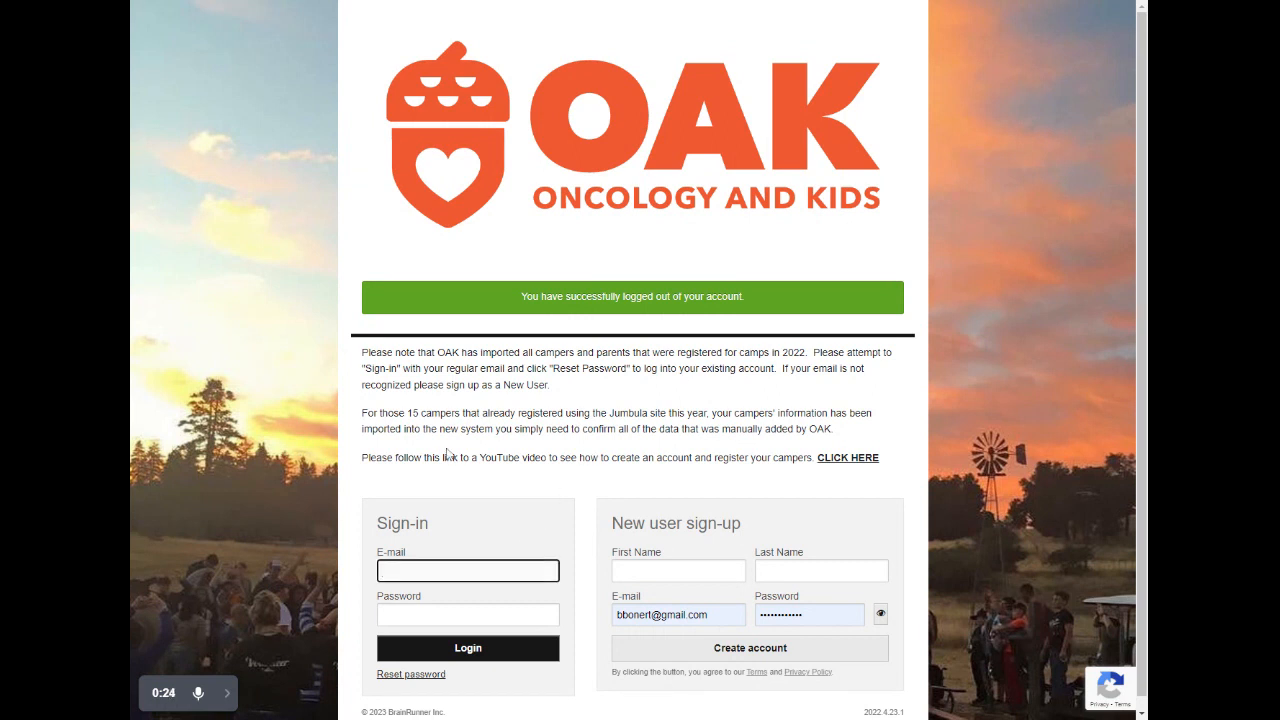
left_click(512, 596)
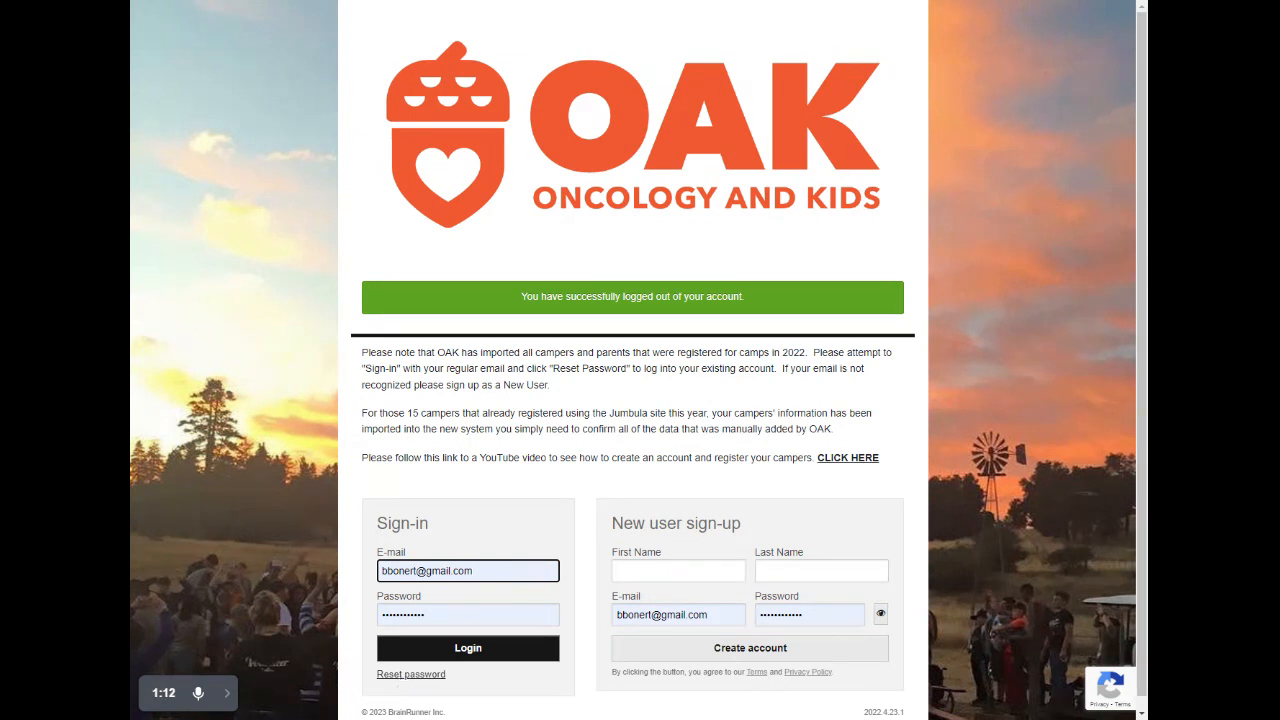
left_click(462, 650)
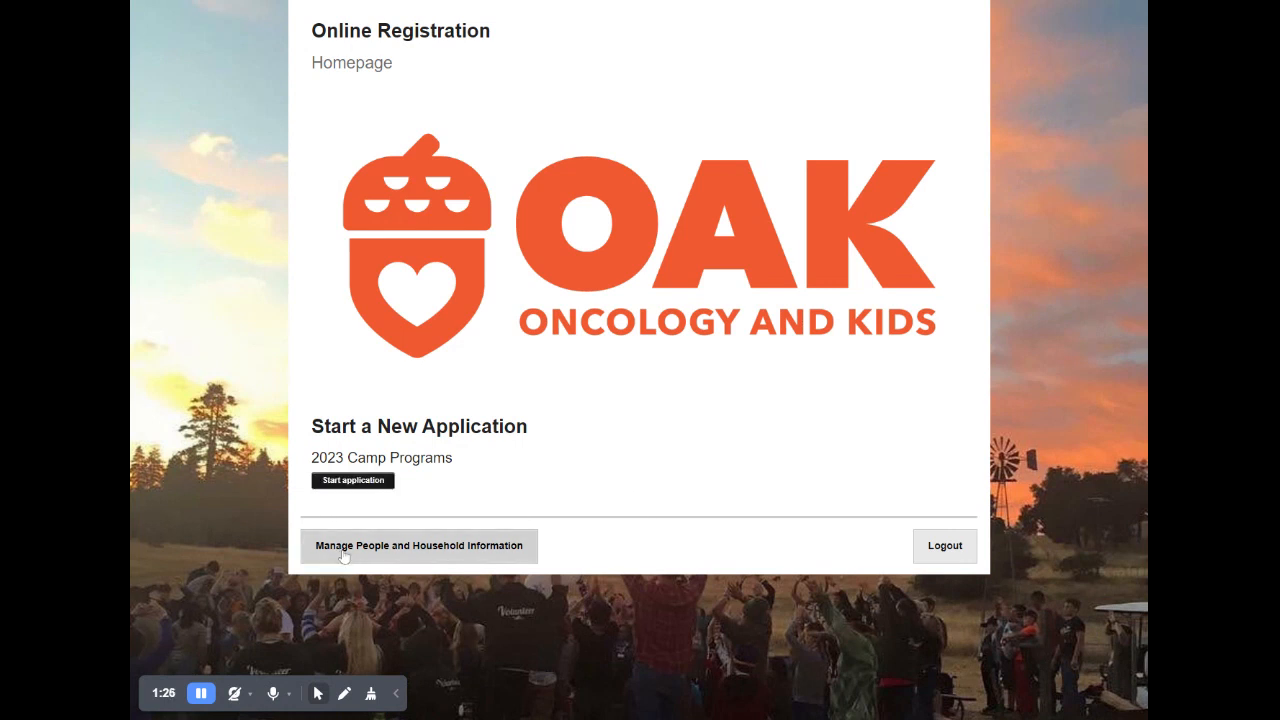
- Start the 2023 Camp Programs application and select the listed parent as the person to register
left_click(365, 481)
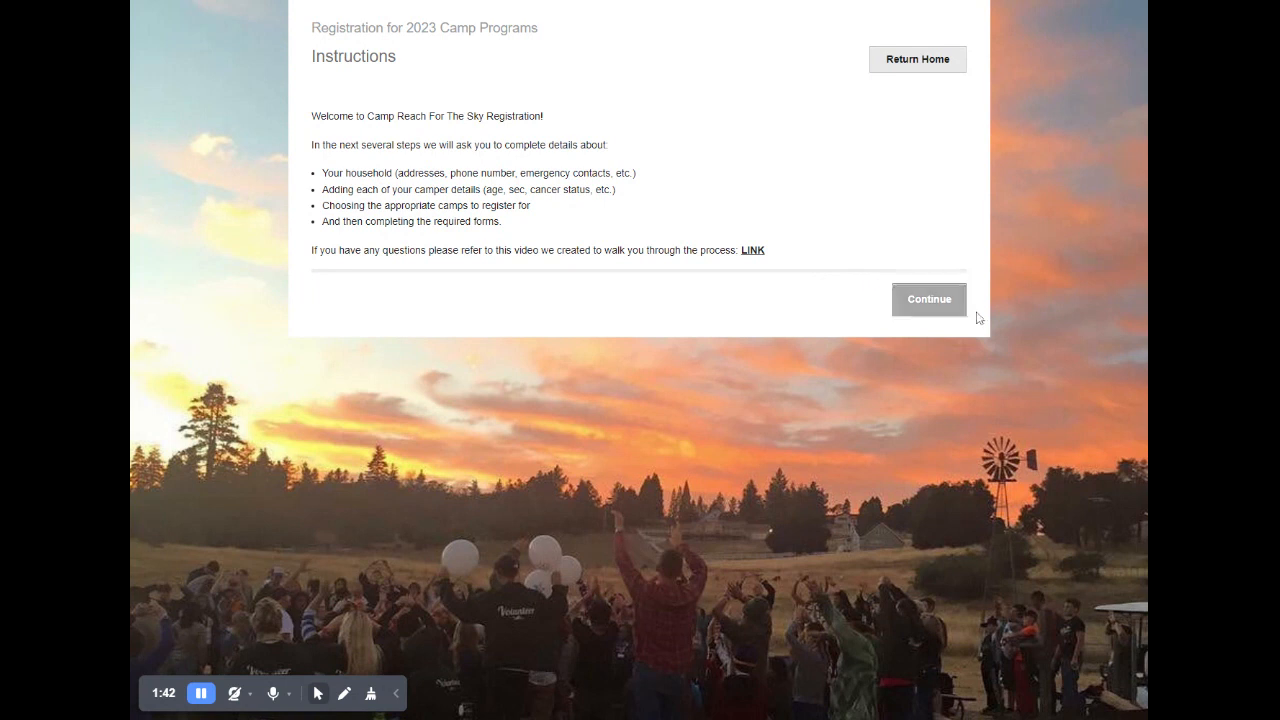
left_click(938, 312)
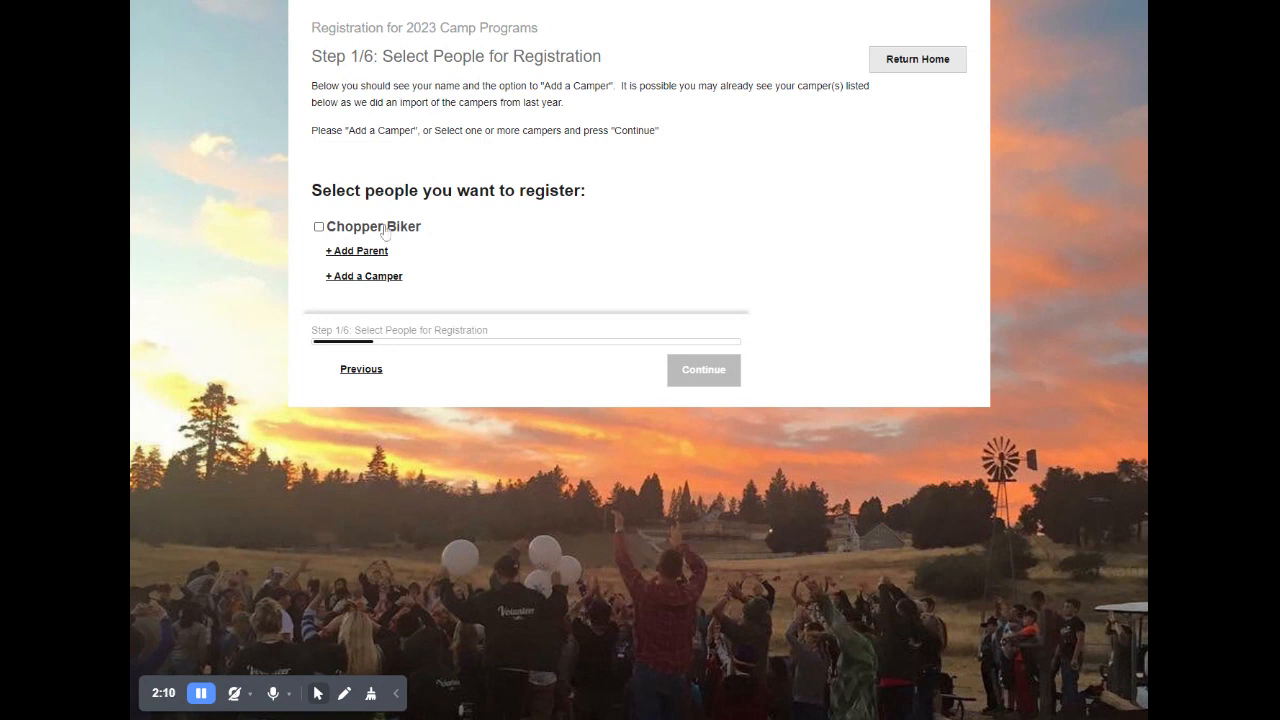
left_click(319, 228)
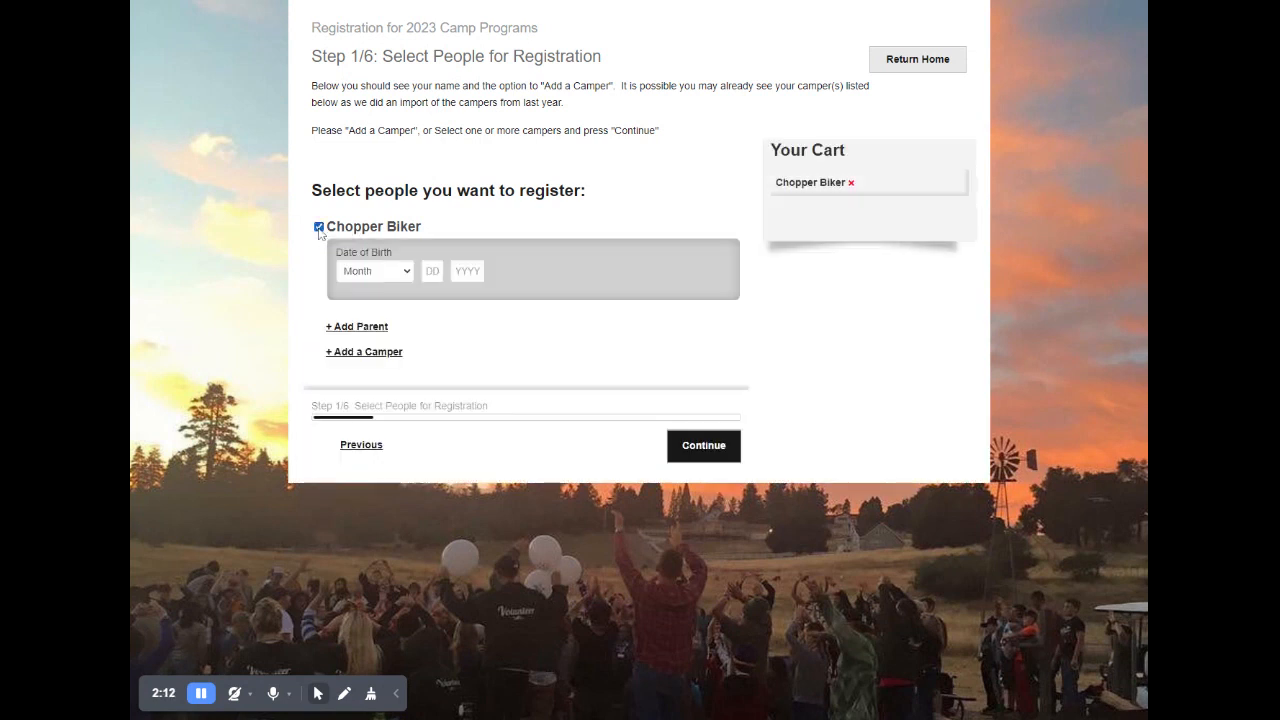
- Enter the selected person's date of birth and continue with the registration
left_click(408, 273)
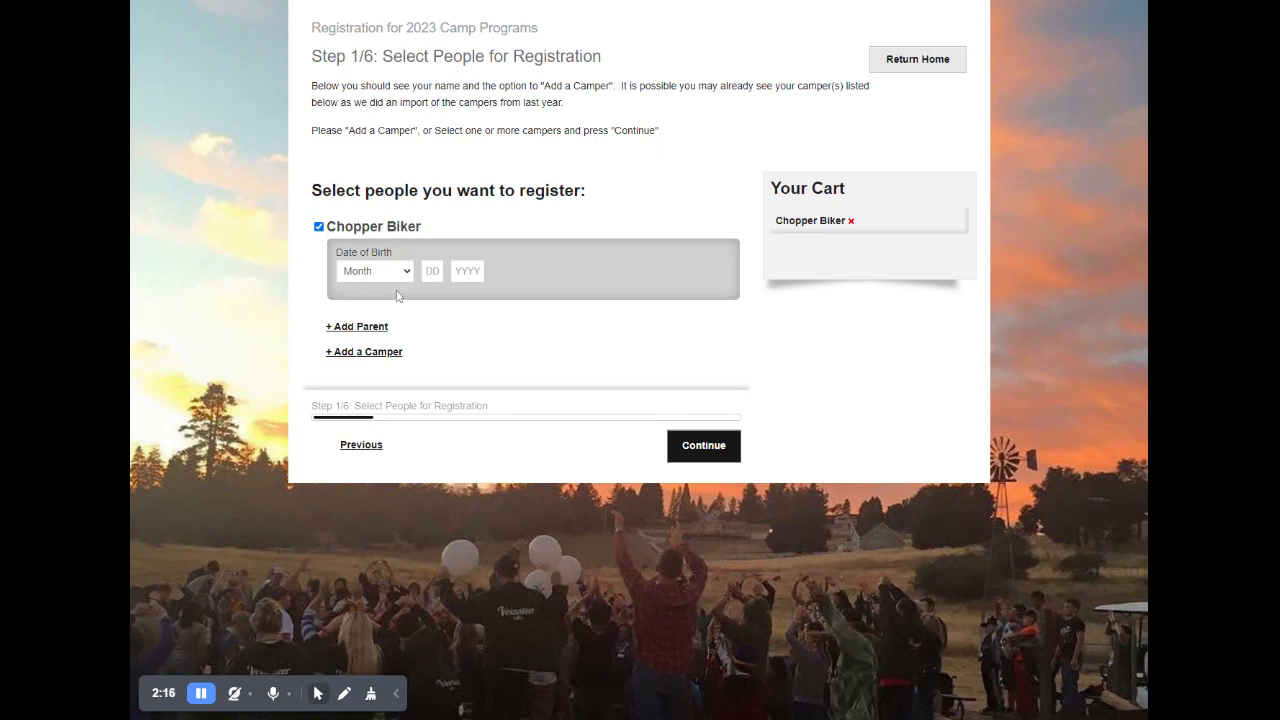
left_click(394, 316)
left_click(431, 272)
type("24")
left_click(460, 270)
type("1971")
left_click(697, 449)
left_click(705, 447)
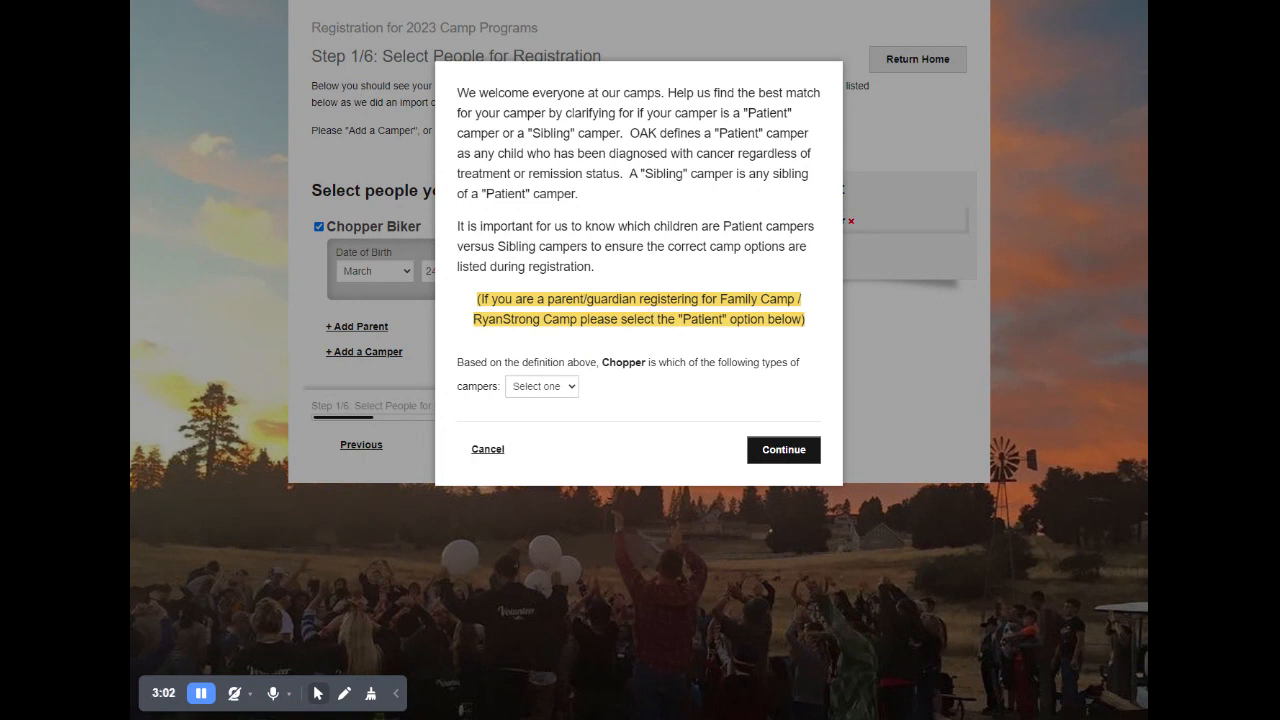
- Classify the person as a Patient camper, as instructed for parents attending Family Camp, and continue to the sessions
left_click(566, 391)
left_click(547, 421)
left_click(785, 456)
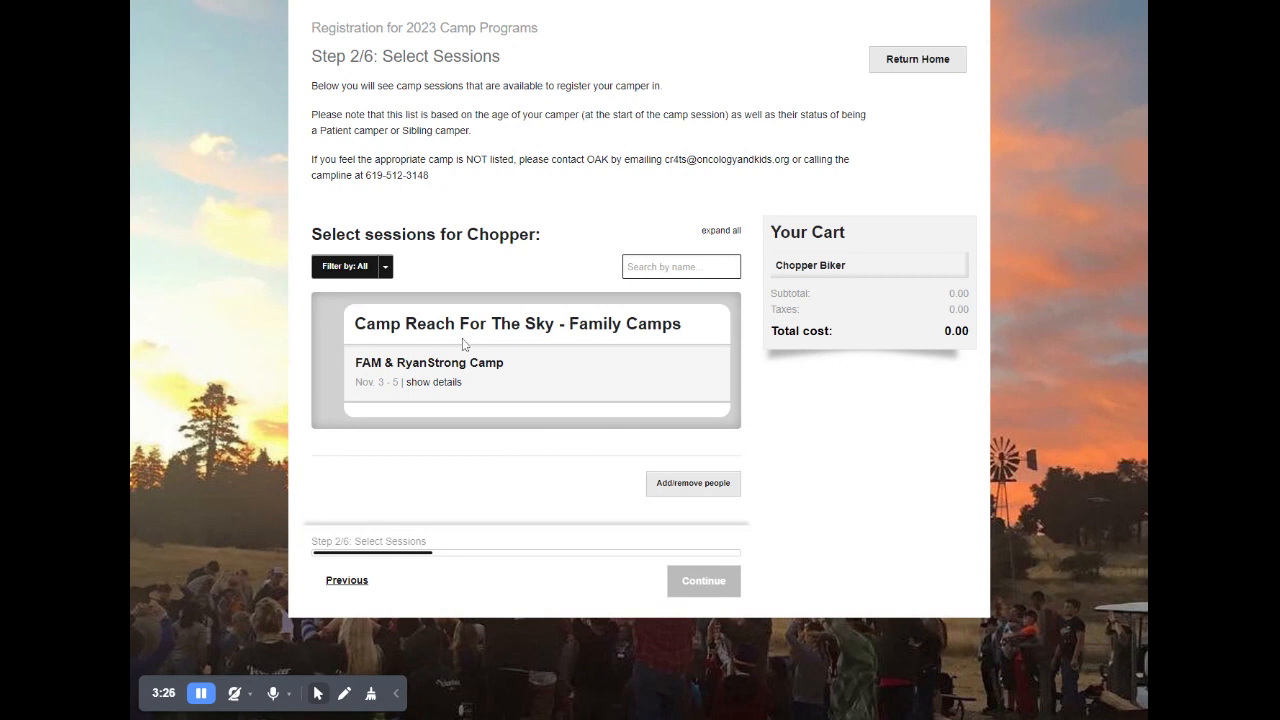
- Read through the FAM & RyanStrong Camp session details, add the session to the cart and continue
left_click(436, 386)
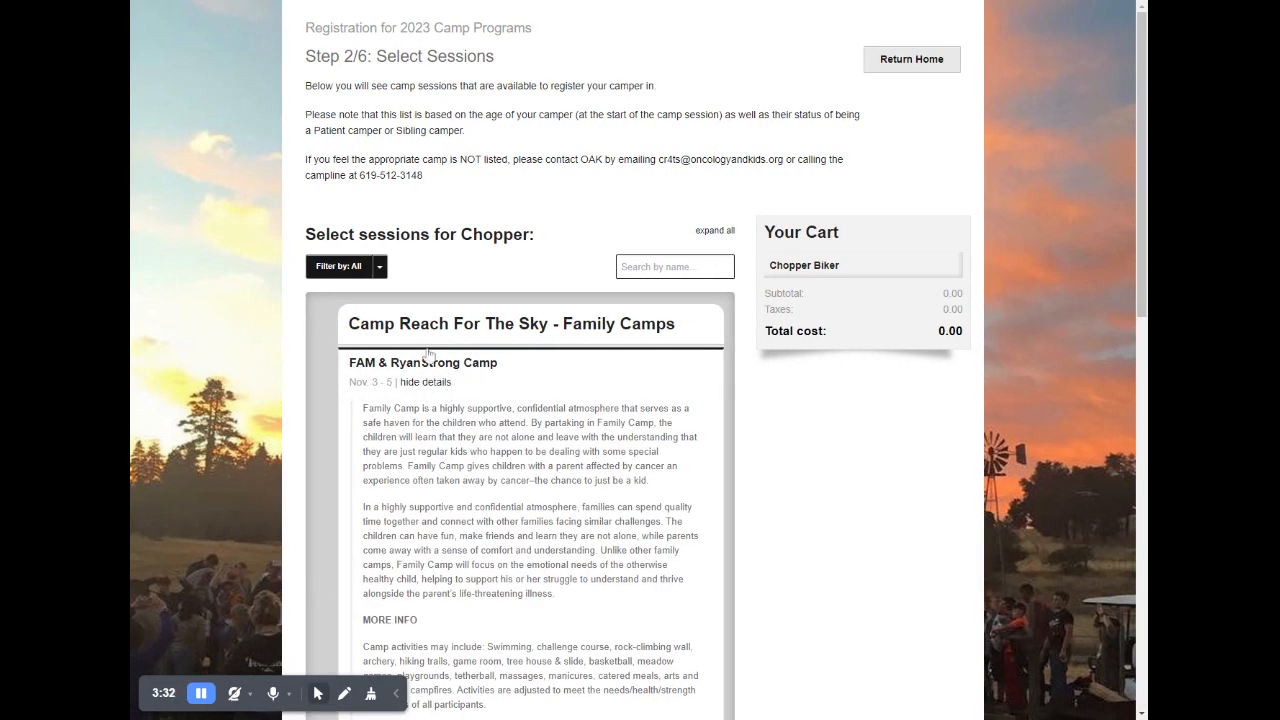
scroll(534, 248, "down", 2)
scroll(534, 248, "down", 4)
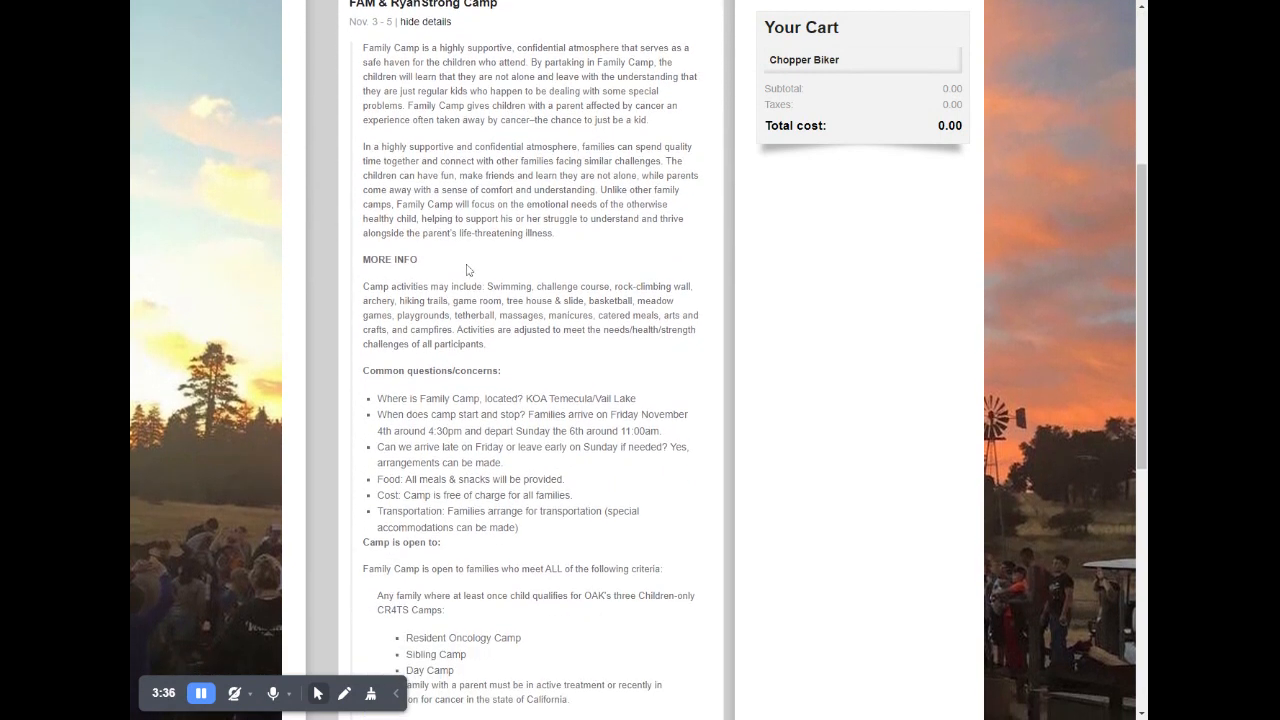
scroll(452, 270, "down", 5)
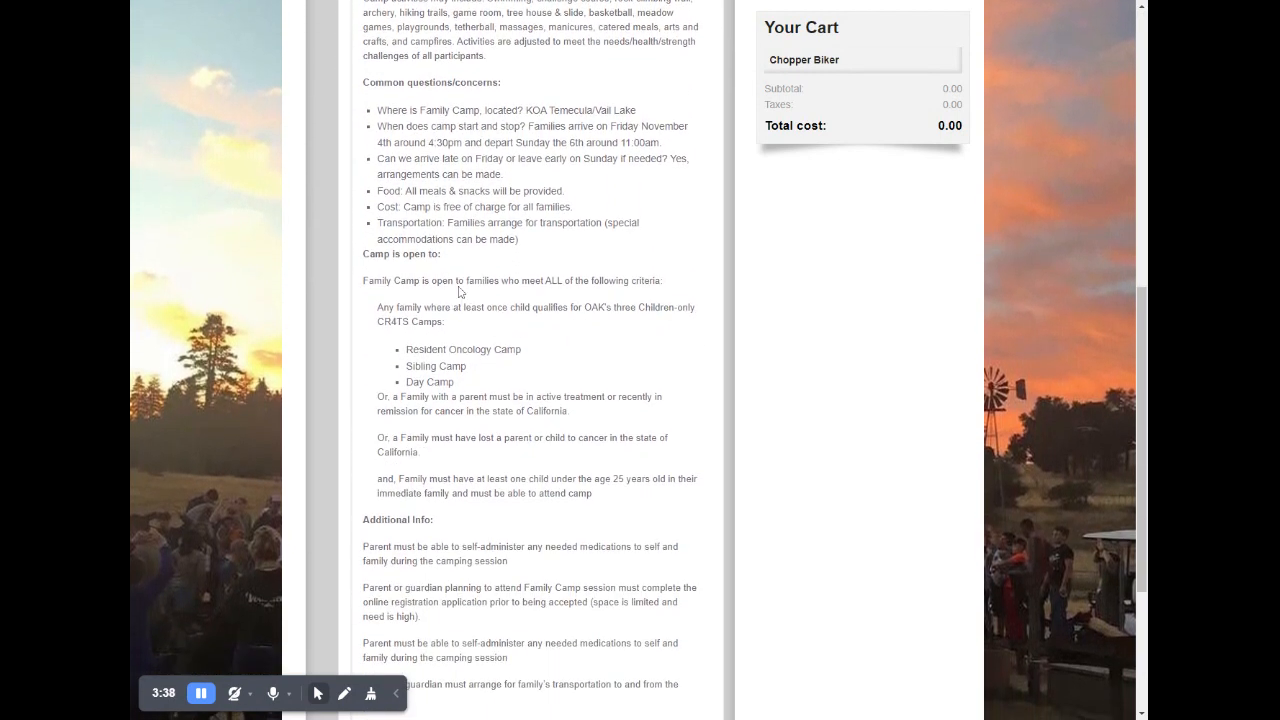
scroll(474, 304, "down", 3)
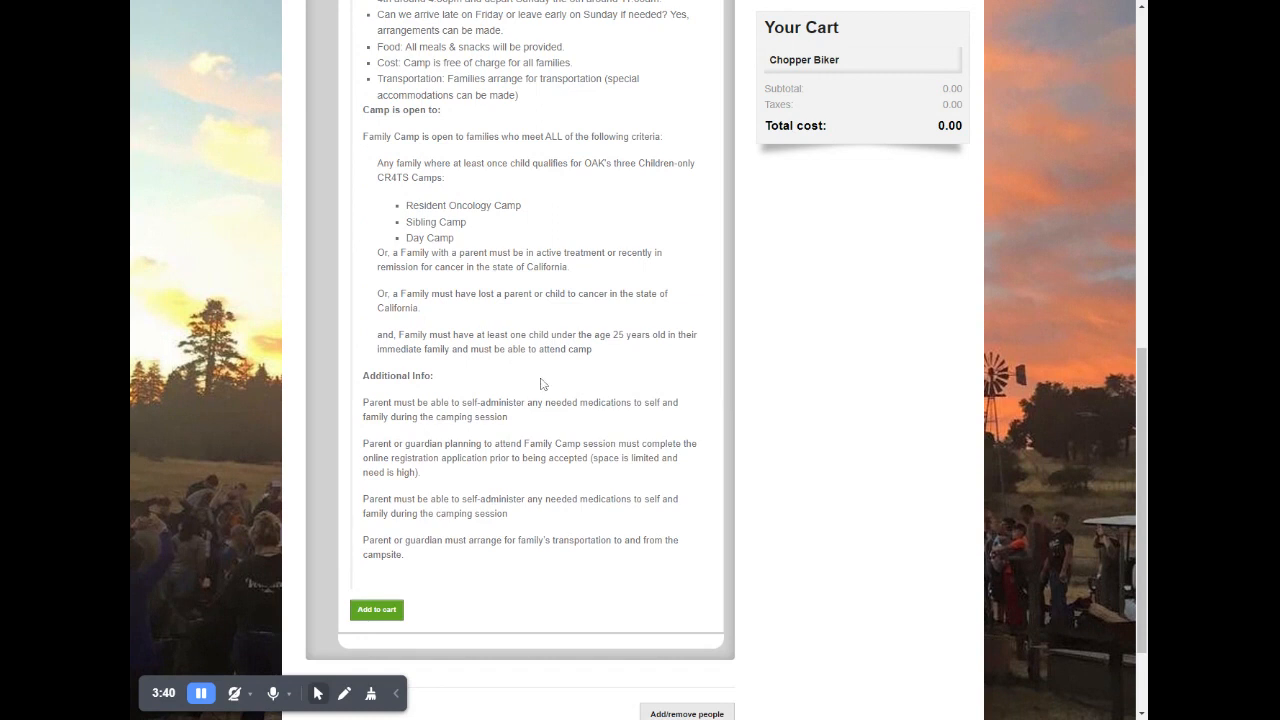
left_click(376, 610)
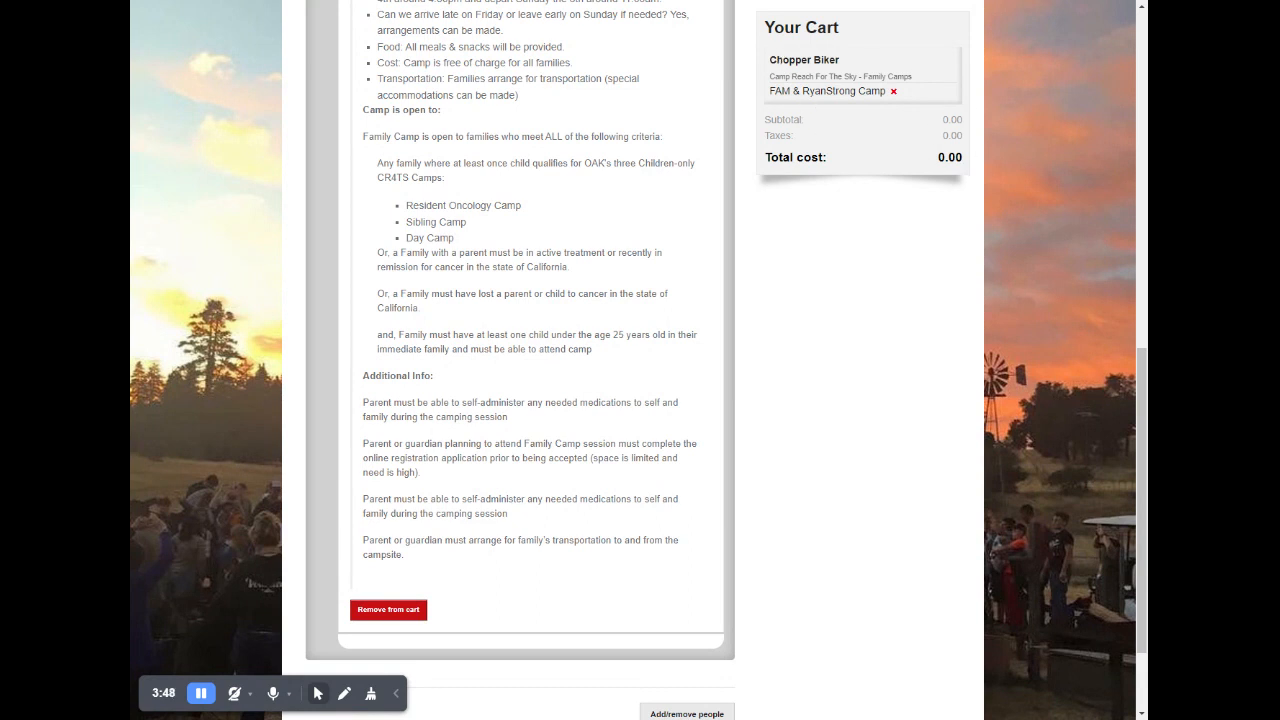
scroll(780, 400, "down", 2)
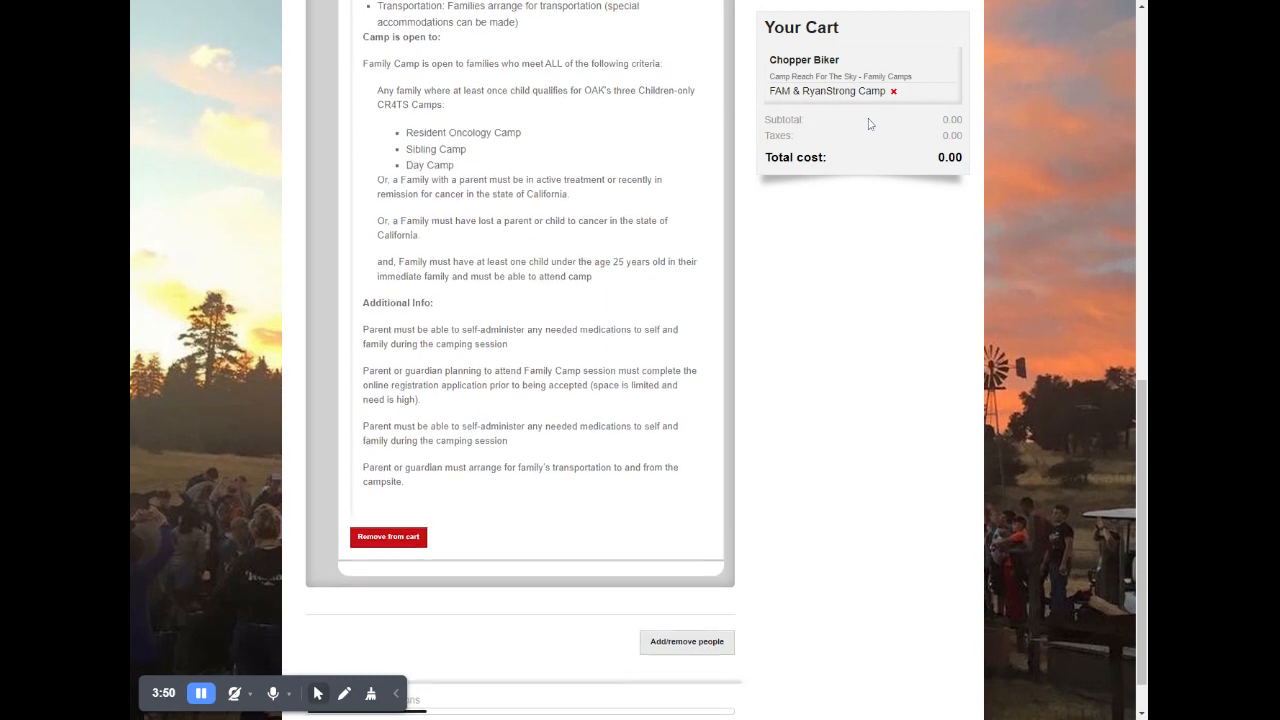
left_click(698, 682)
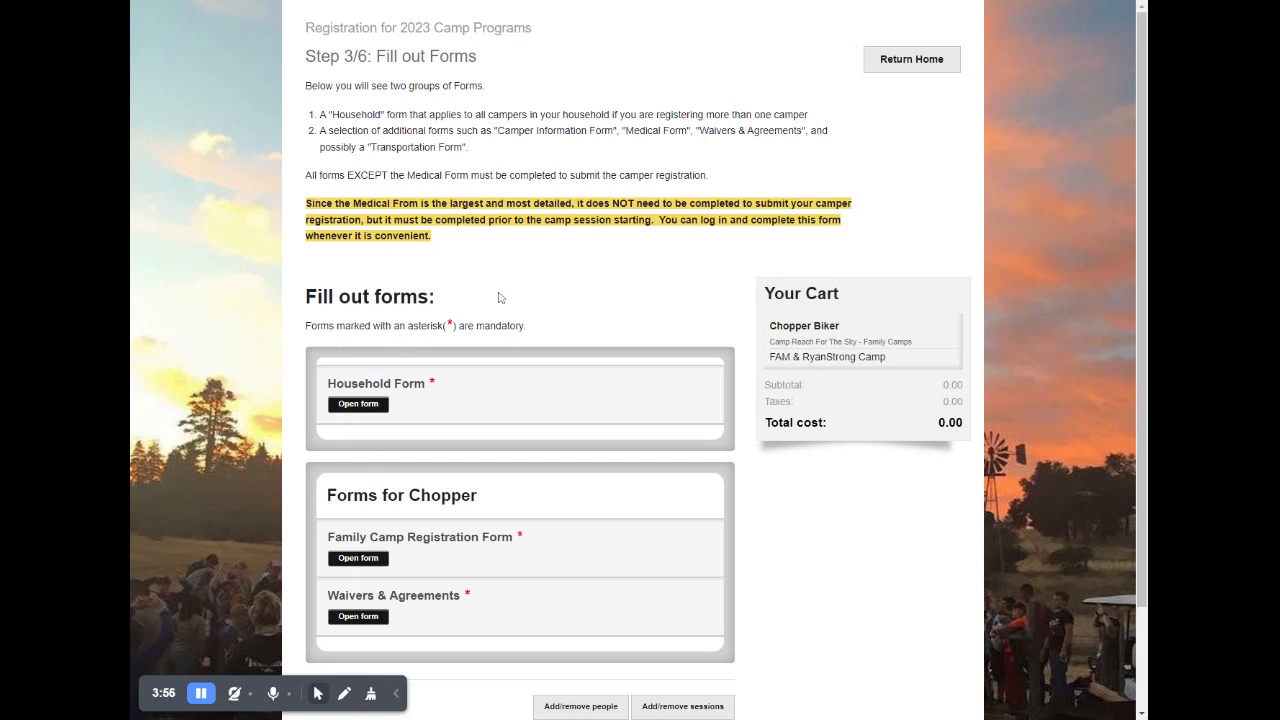
- In the Household Form, enter the first parent's phone number as Mobile/Cell and set the gender identity to Male
scroll(500, 297, "down", 1)
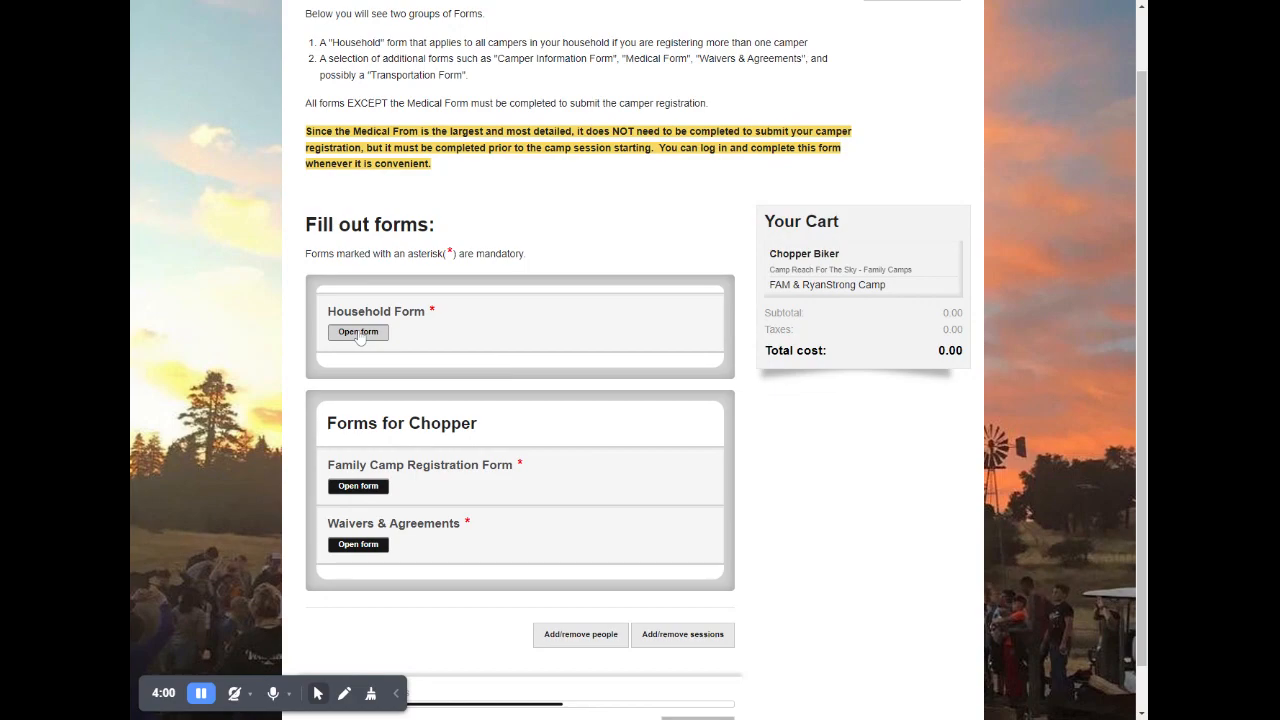
left_click(358, 332)
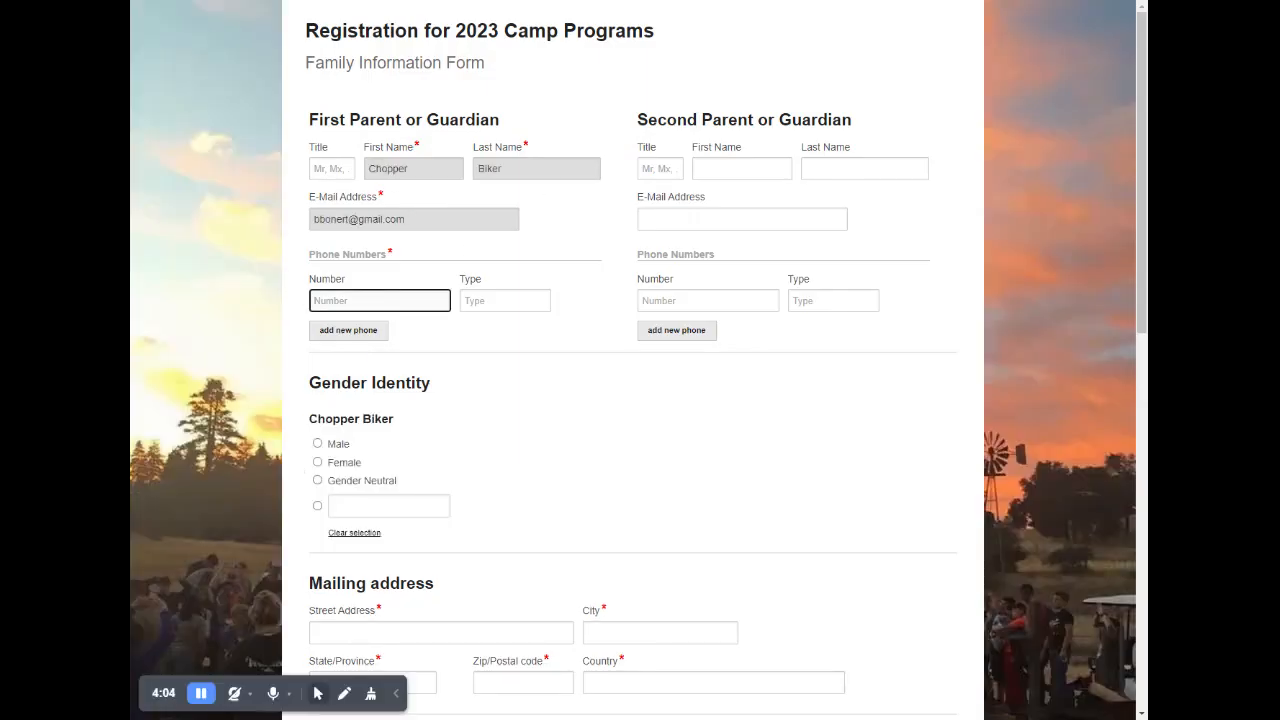
key("Tab")
type("c")
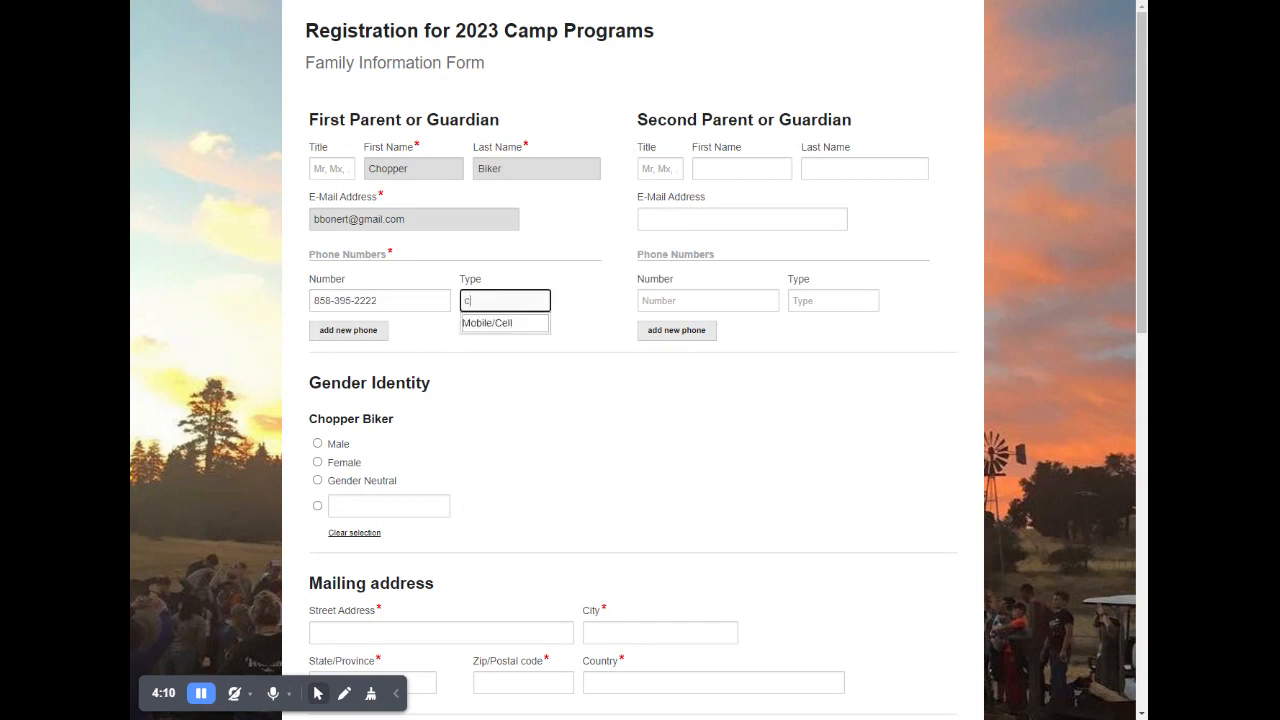
left_click(484, 324)
scroll(460, 411, "down", 3)
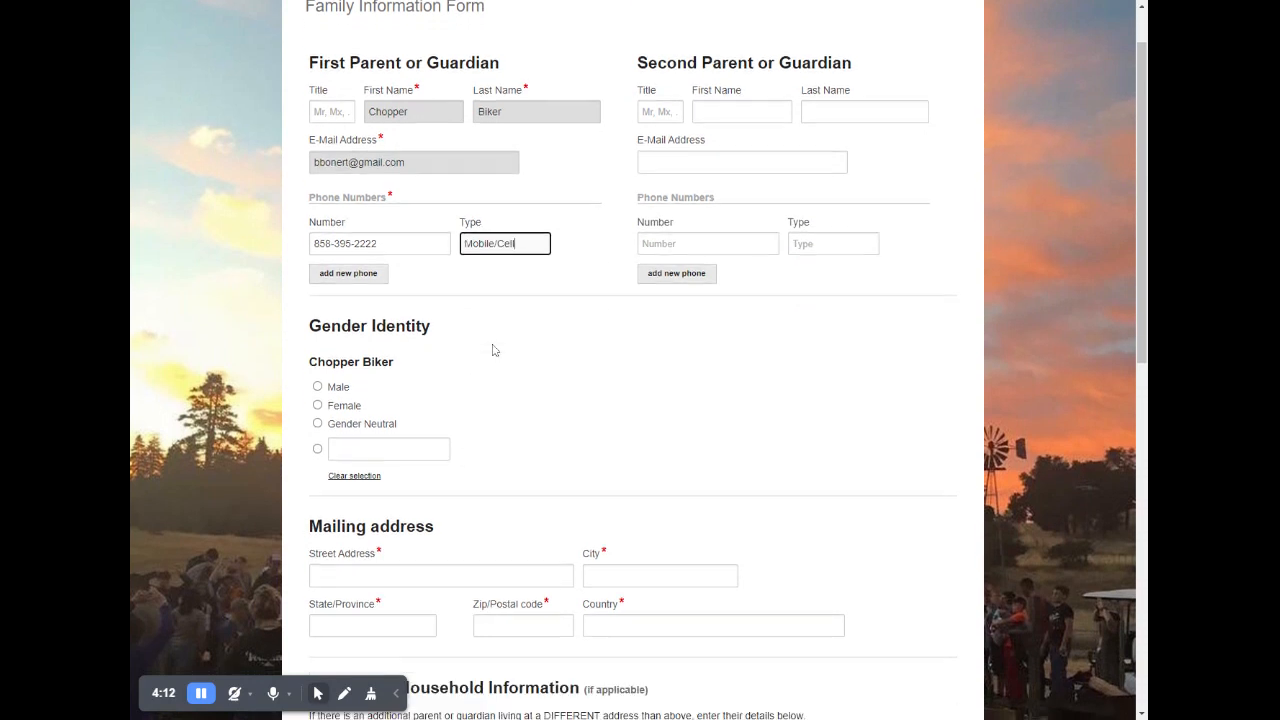
left_click(318, 300)
- Enter the street address and city of the household's mailing address
scroll(346, 360, "down", 5)
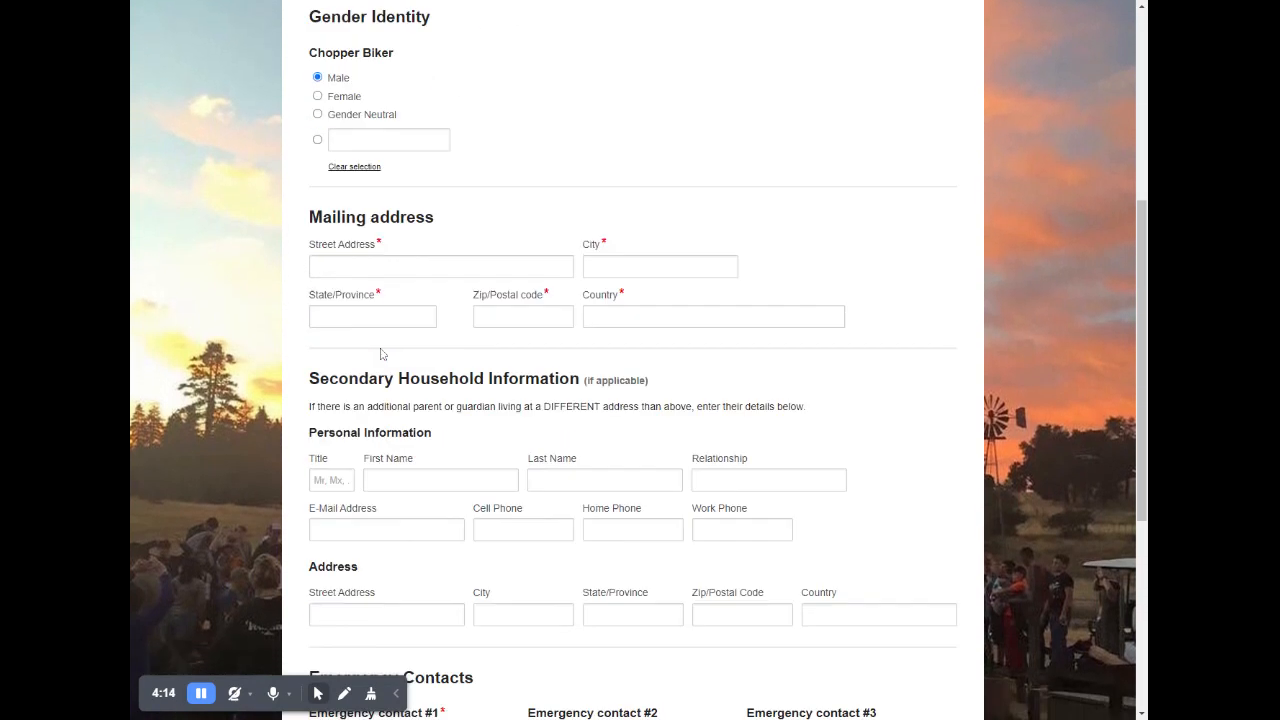
left_click(328, 202)
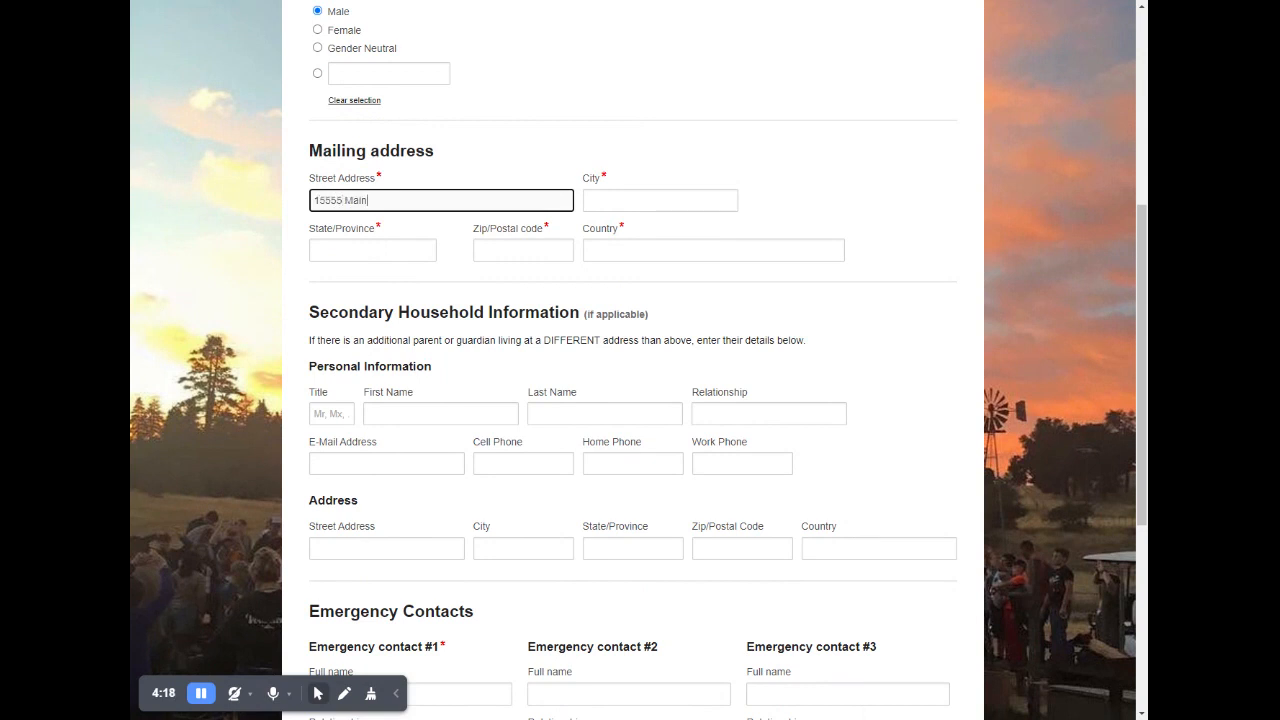
key("Tab")
type("San")
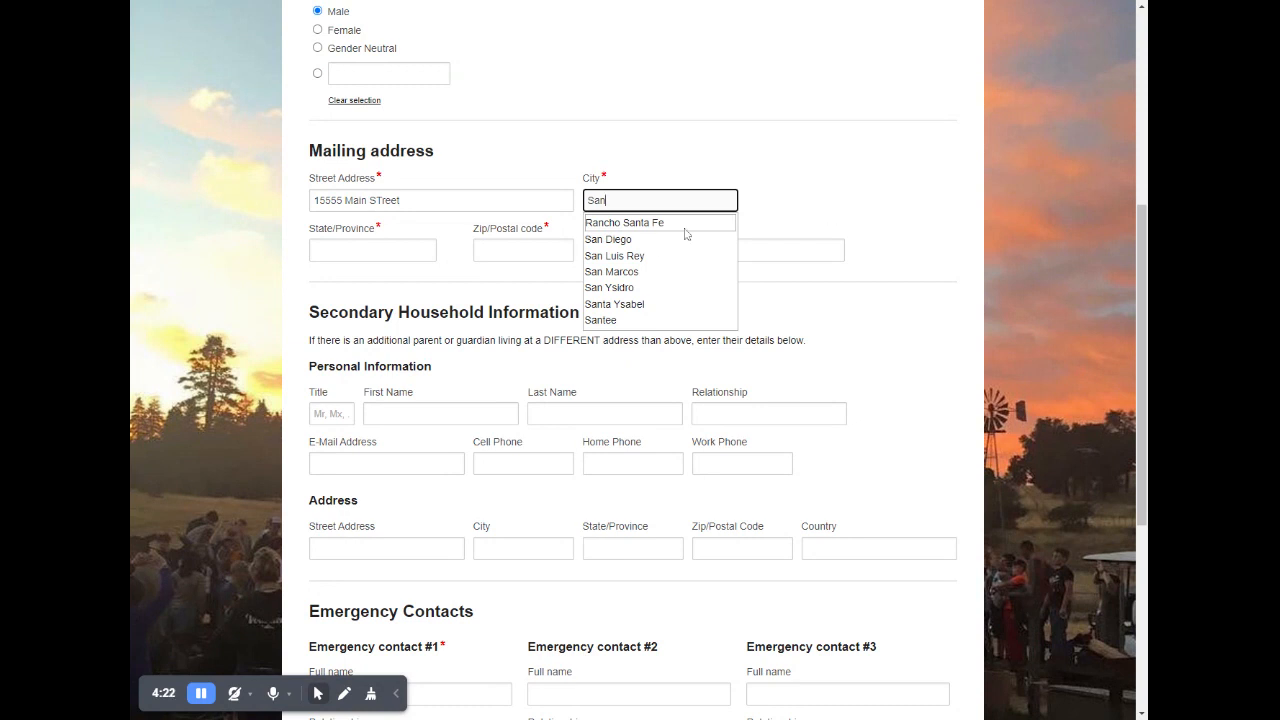
key("Down")
key("Return")
- Complete the mailing address with the state, zip code and country
key("Tab")
type("ca")
left_click(340, 273)
key("Tab")
type("92121")
key("Tab")
type("u")
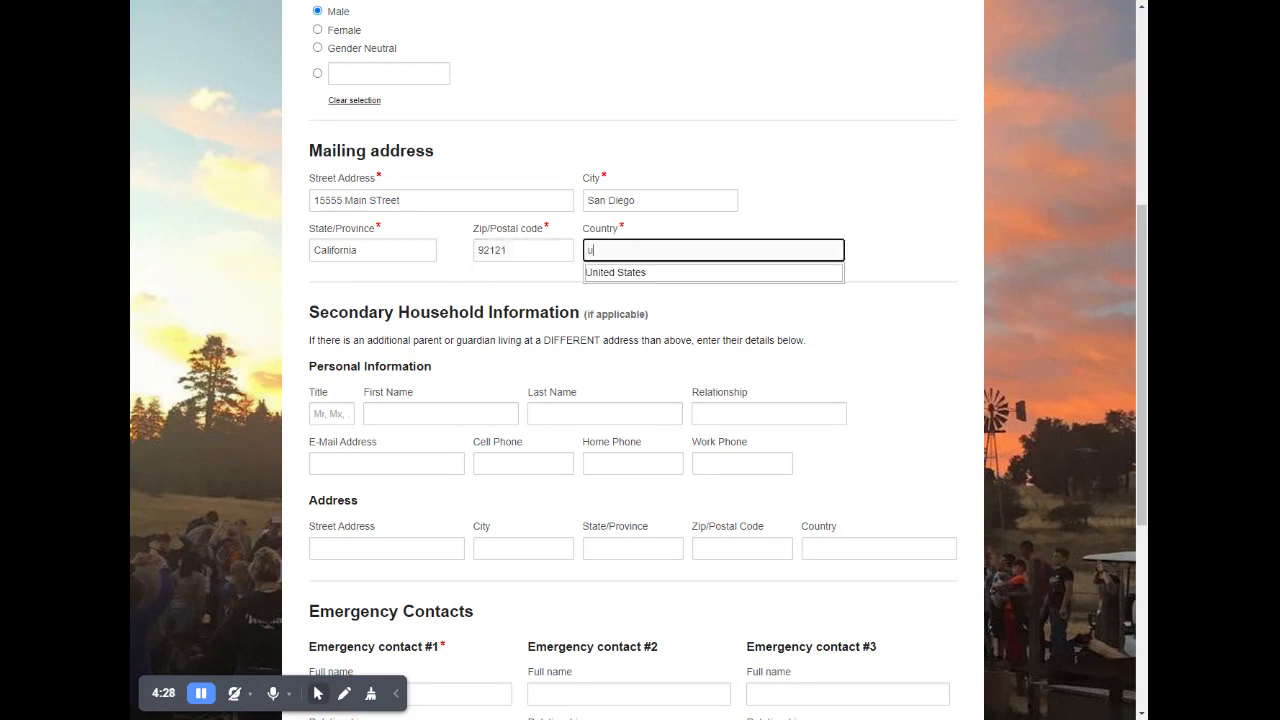
type("n")
left_click(617, 273)
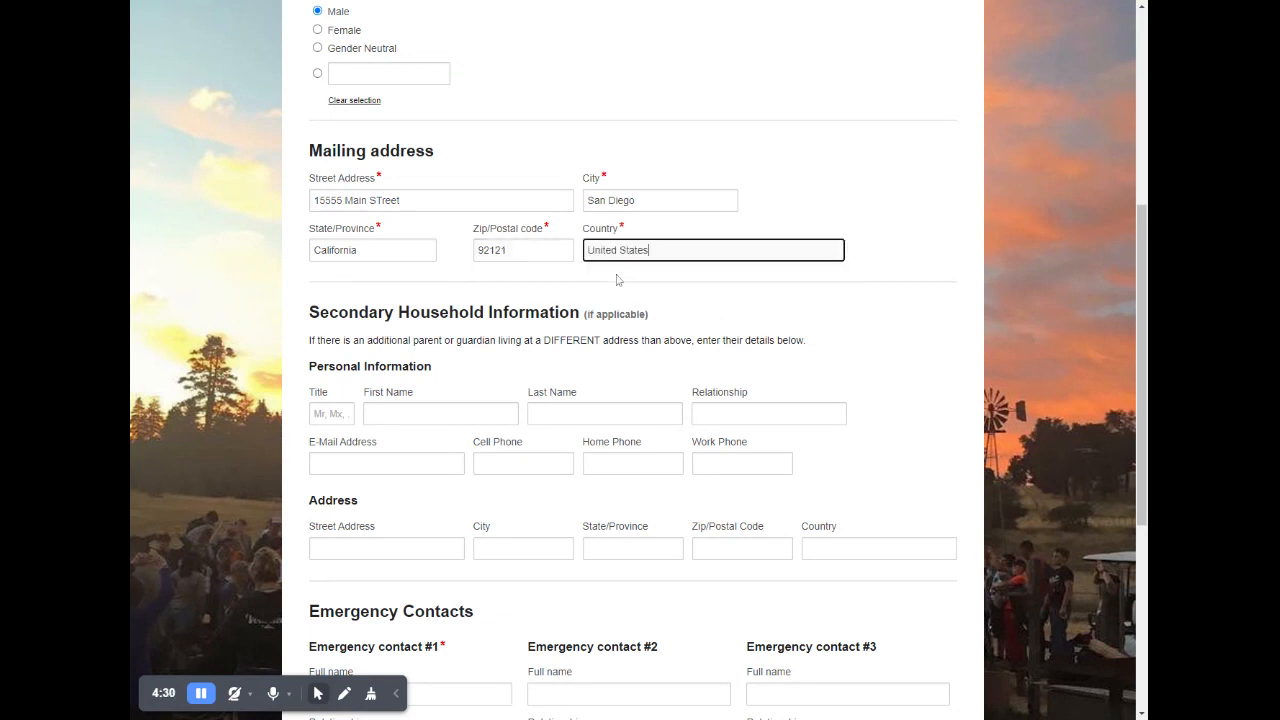
- Fill in emergency contact #1 with the contact's full name, the relationship Father and a cell phone number
scroll(633, 360, "down", 2)
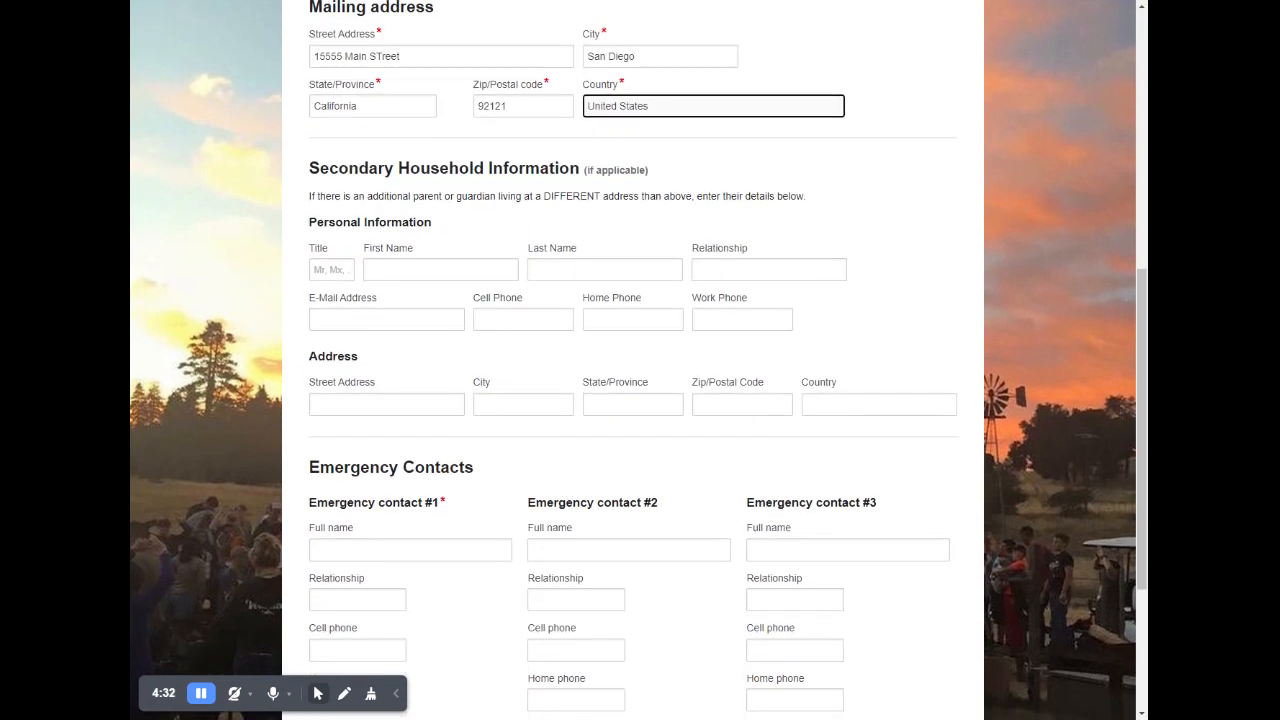
scroll(443, 277, "down", 2)
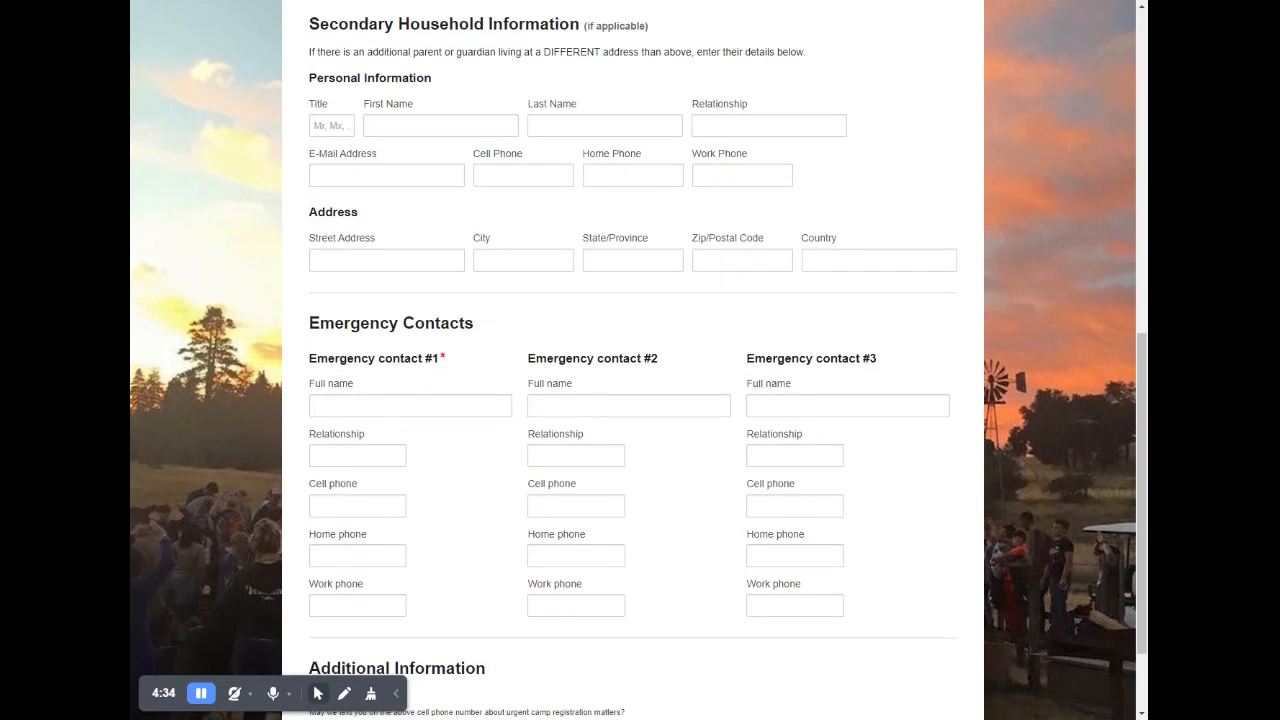
scroll(357, 395, "down", 2)
left_click(354, 288)
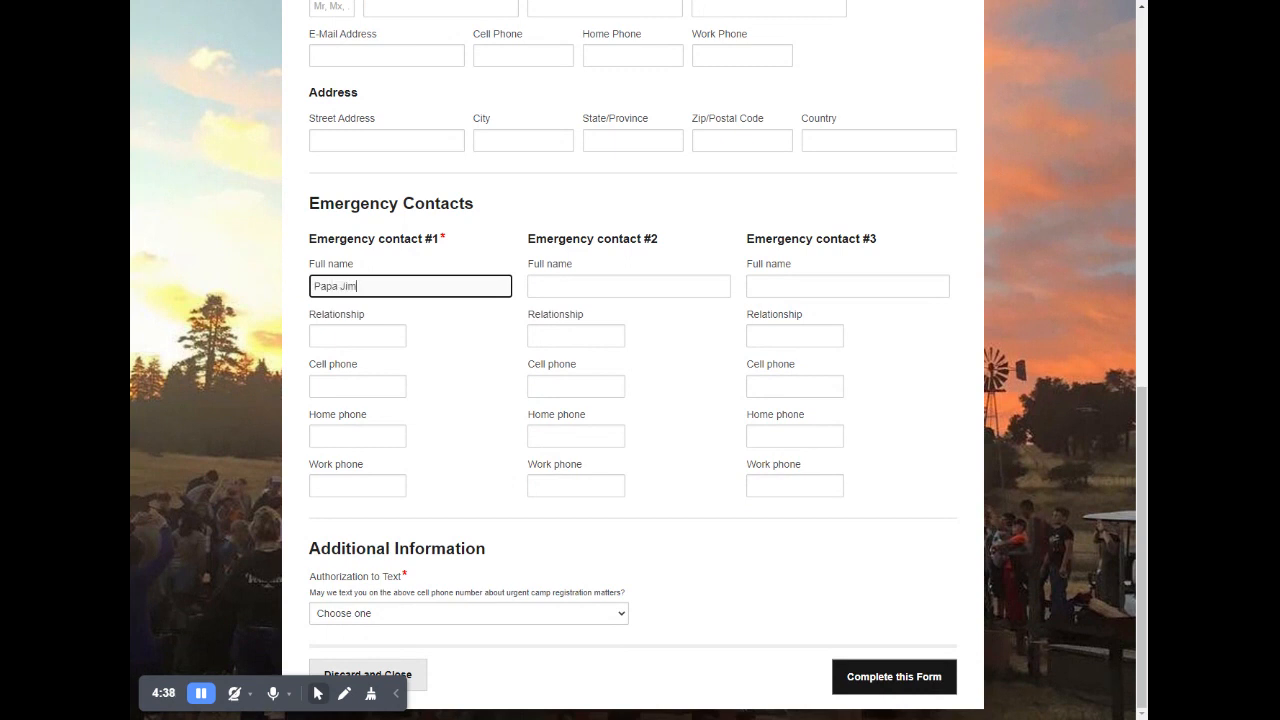
key("Tab")
type("Father")
key("Tab")
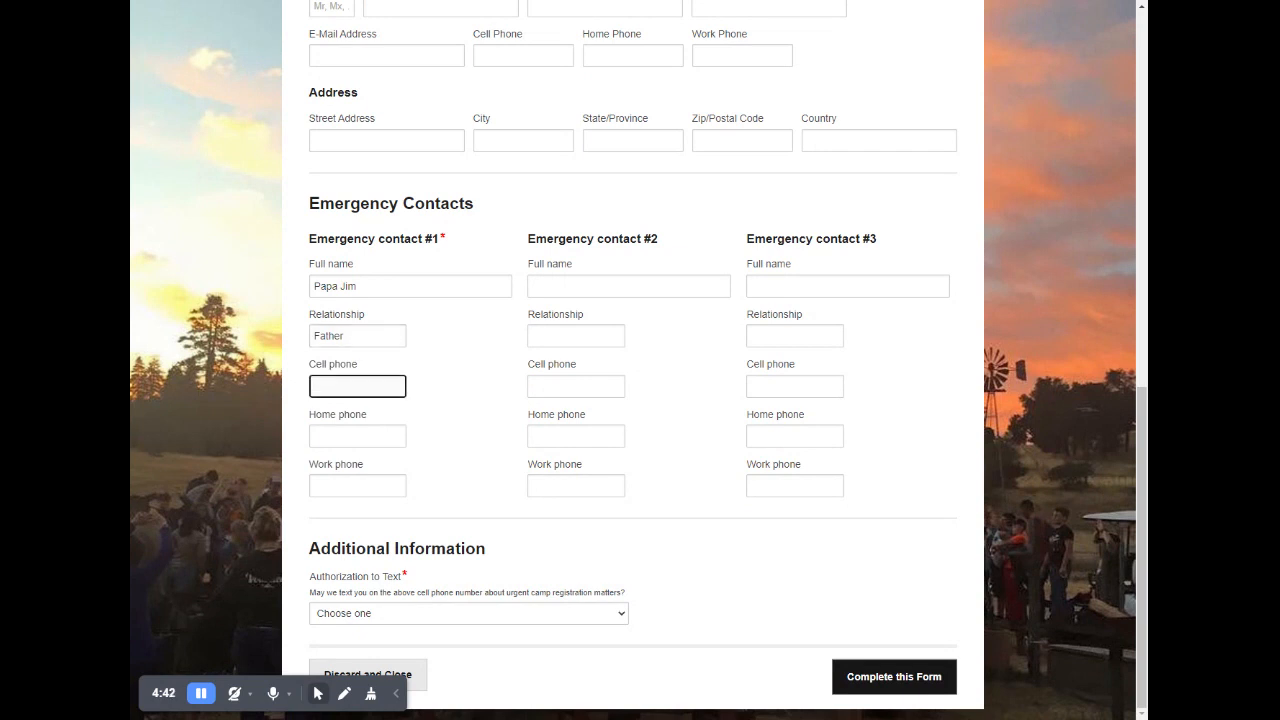
type("563-555-1212")
- Review the household entries, set Authorization to Text to Yes and complete the form
scroll(476, 332, "up", 3)
scroll(480, 328, "up", 2)
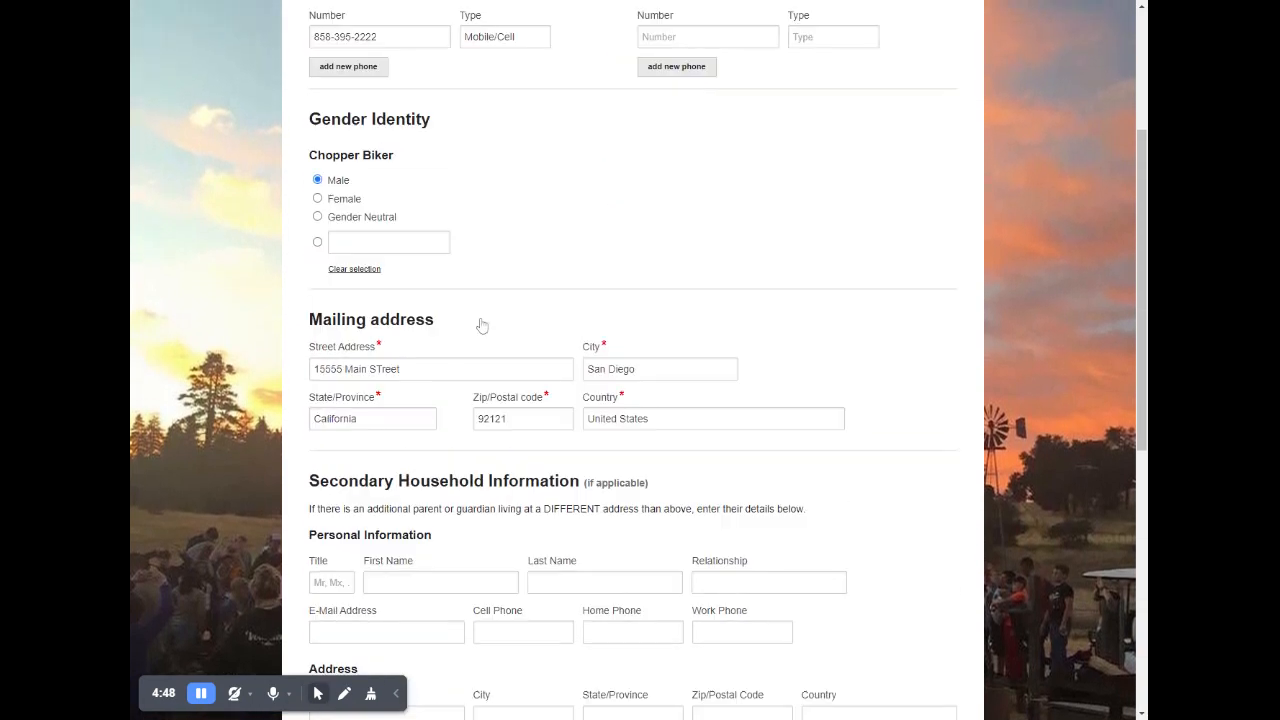
scroll(518, 268, "up", 3)
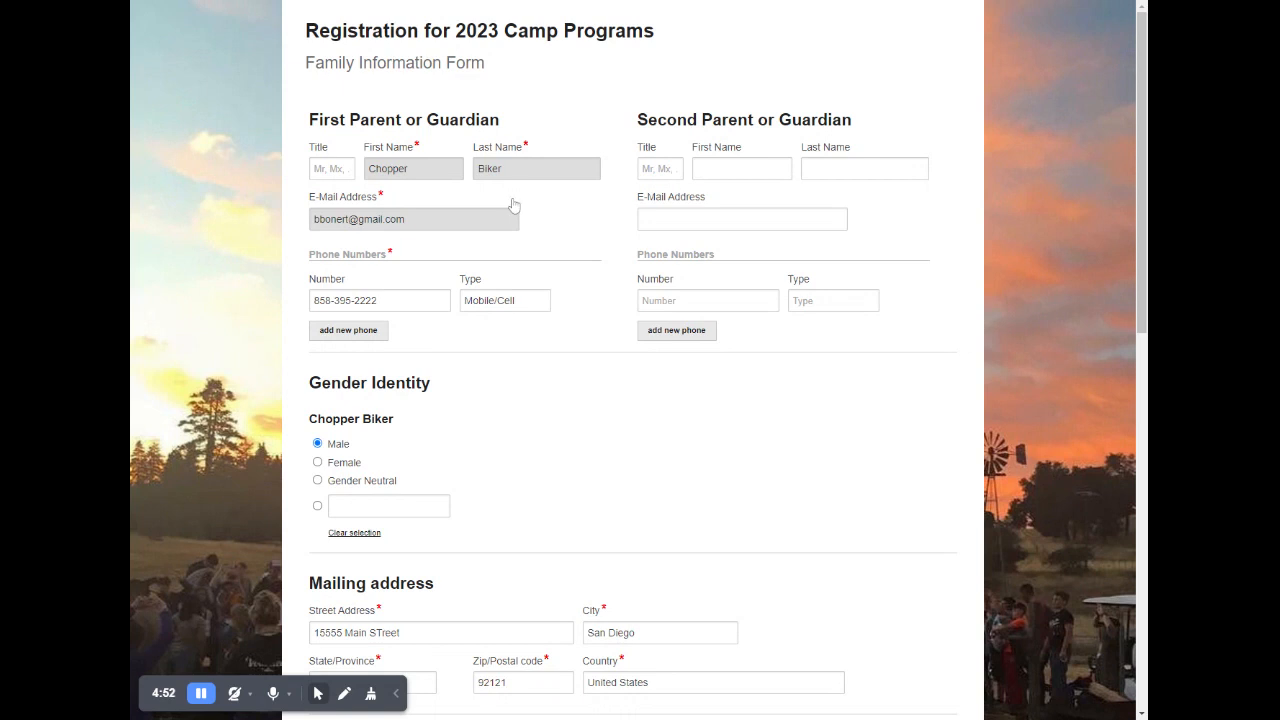
scroll(500, 310, "down", 10)
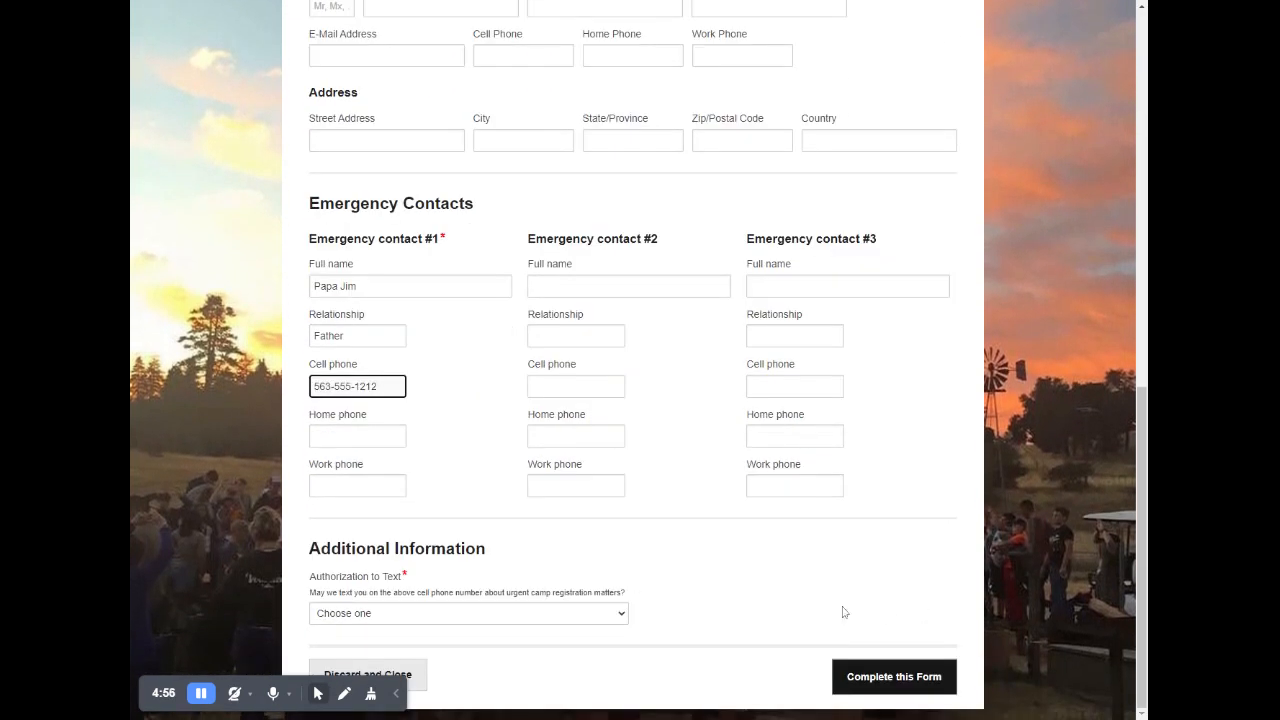
left_click(571, 612)
left_click(500, 645)
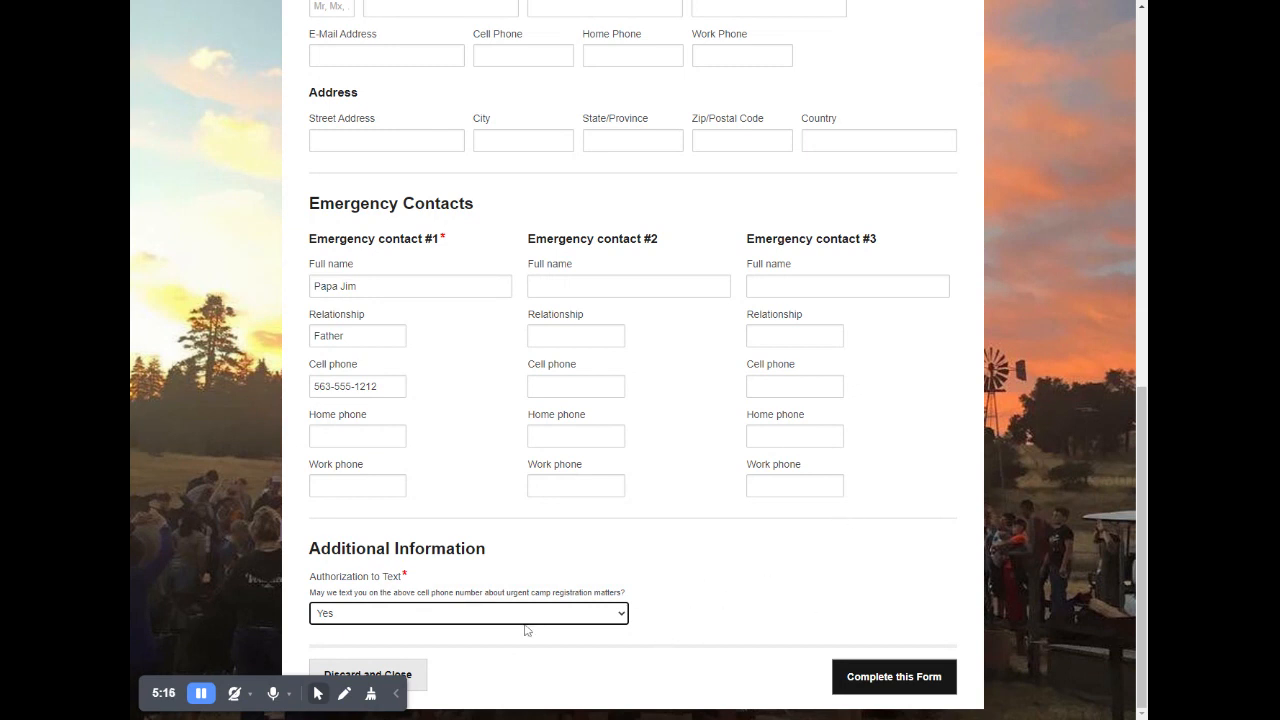
left_click(892, 684)
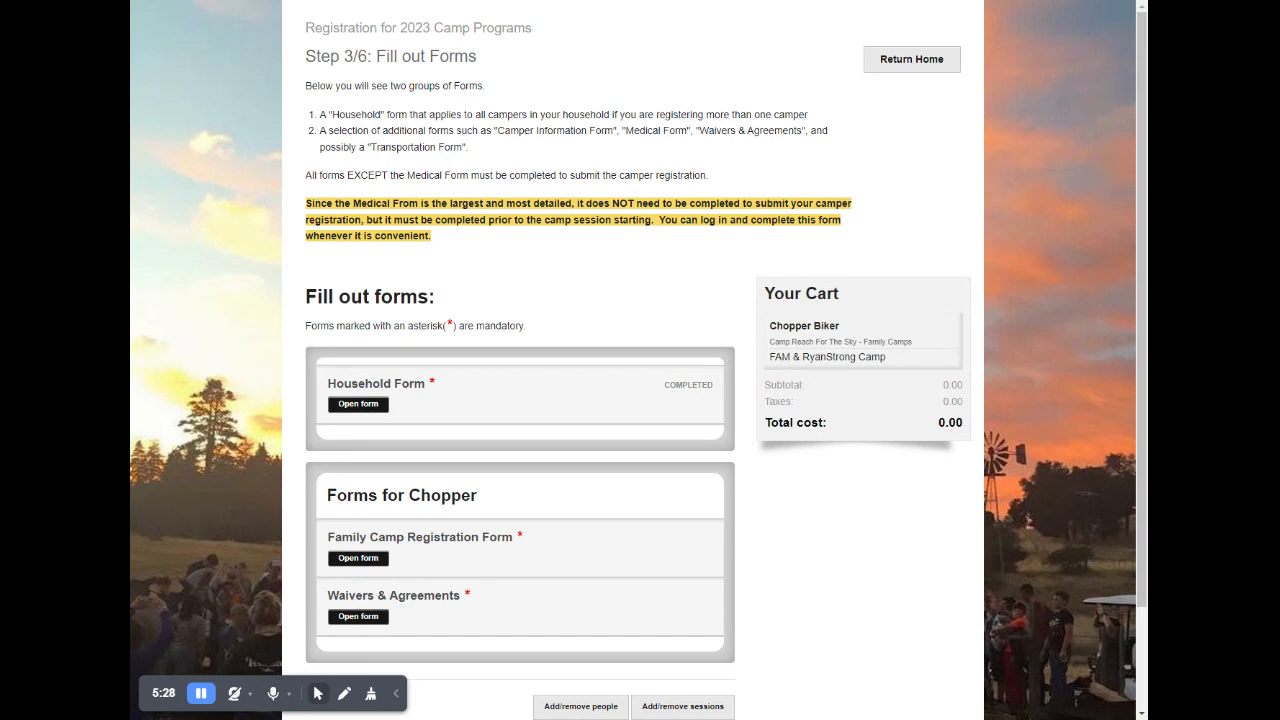
- Open the Waivers & Agreements form and sign the Publicity Permission Release & Consent Form with the parent's initials and the date 2/6/2023
scroll(700, 340, "down", 2)
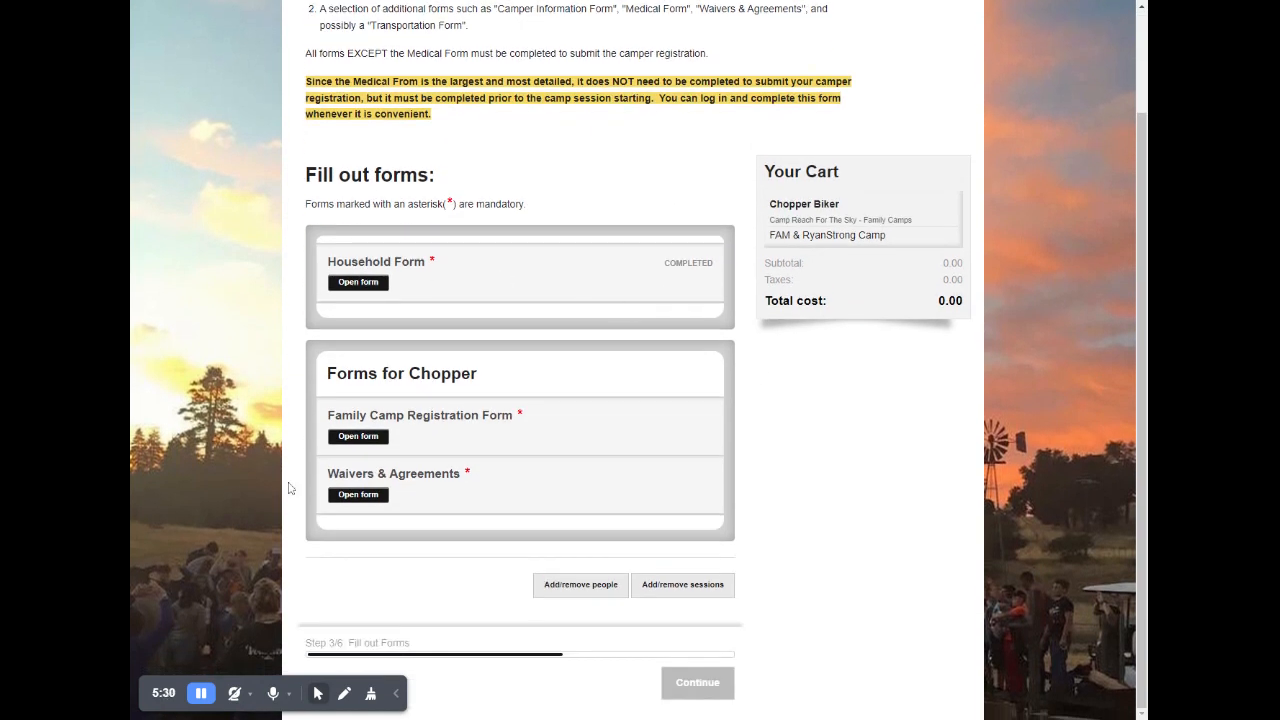
left_click(349, 495)
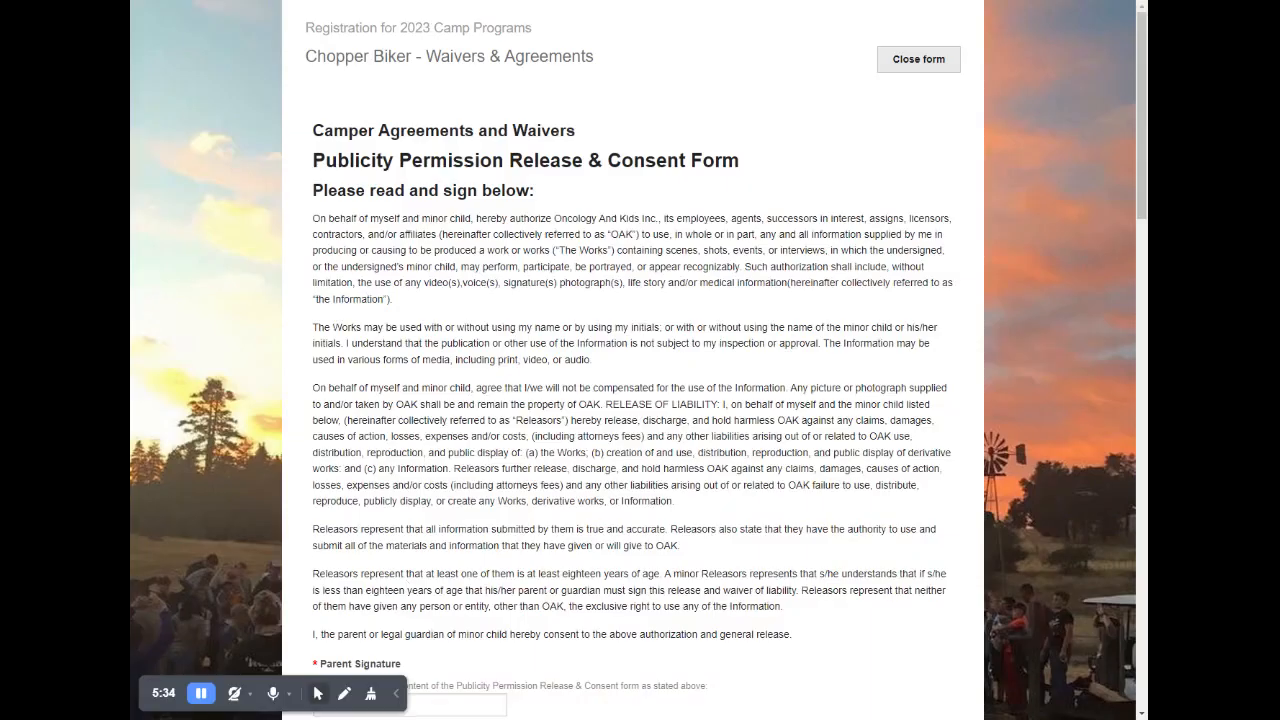
scroll(392, 479, "down", 3)
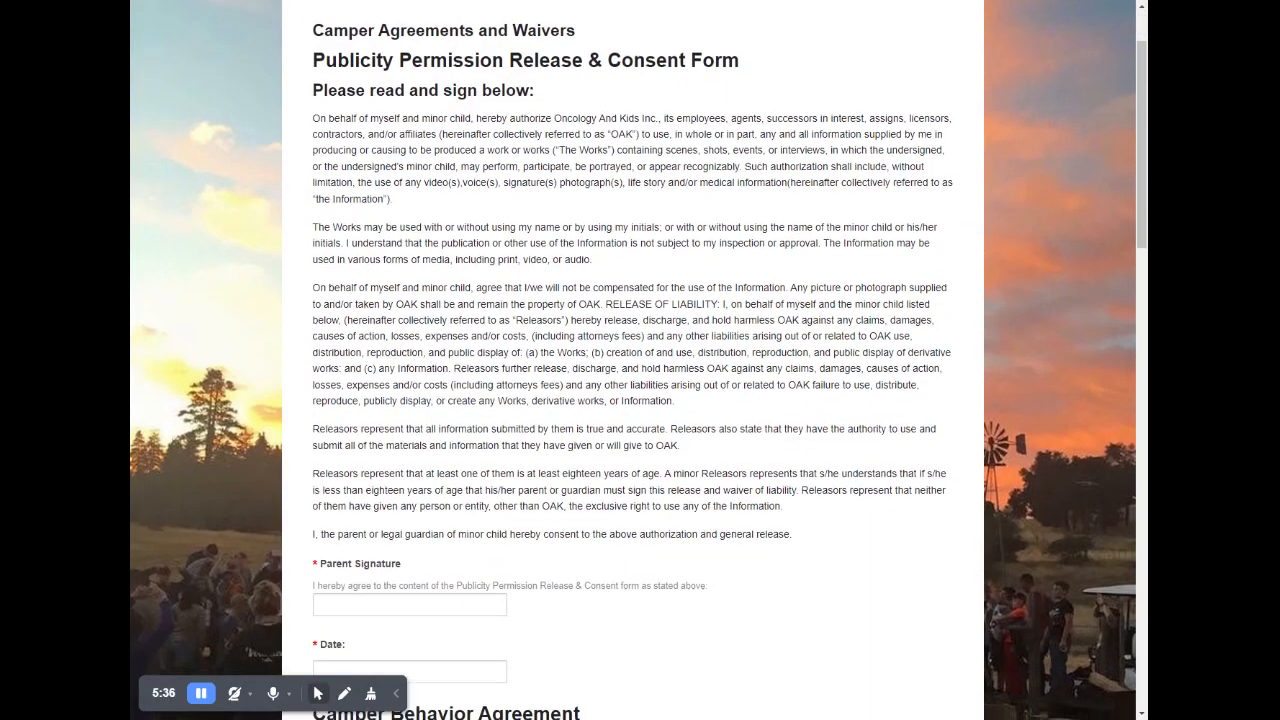
left_click(384, 489)
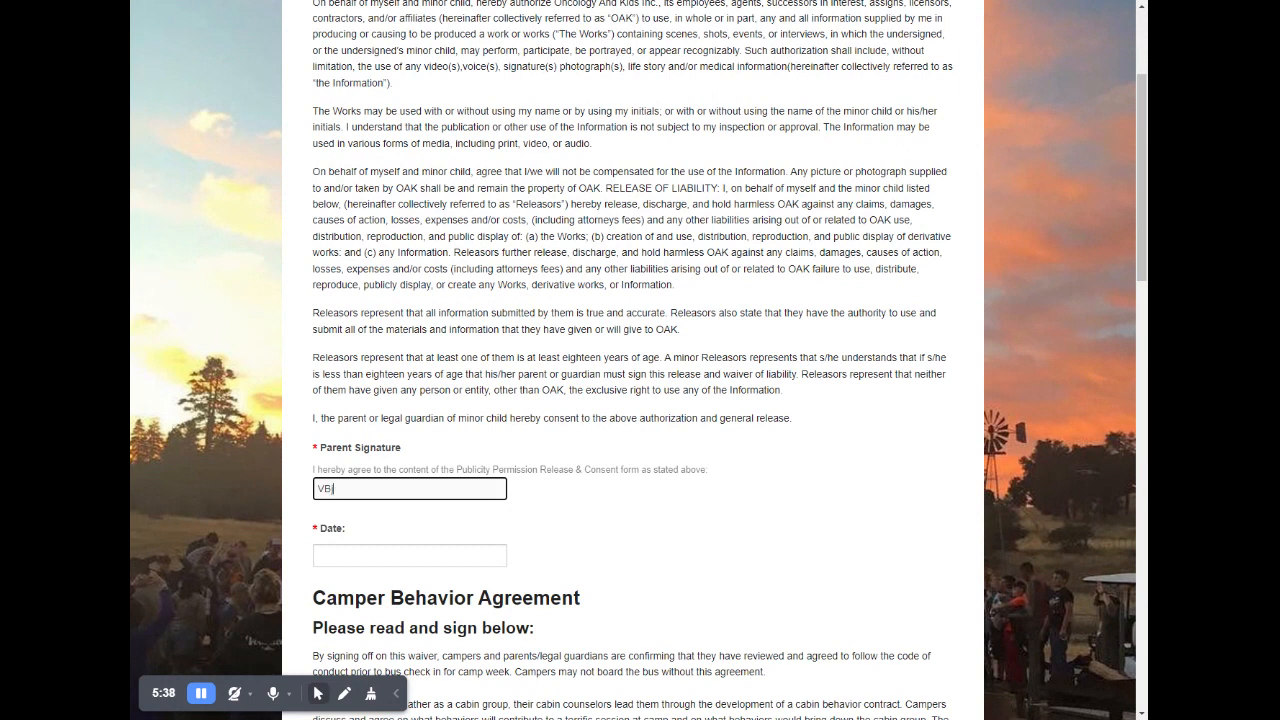
type("BJB")
key("Tab")
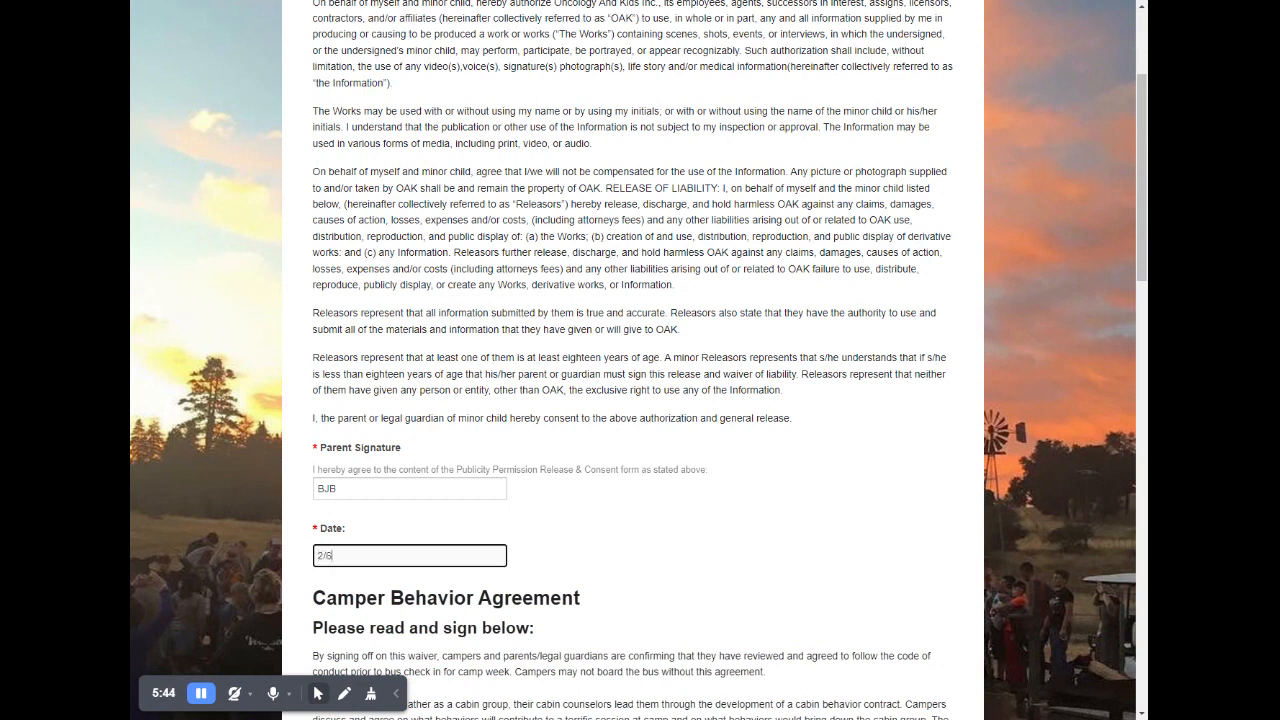
key("ctrl+a")
left_click(578, 300)
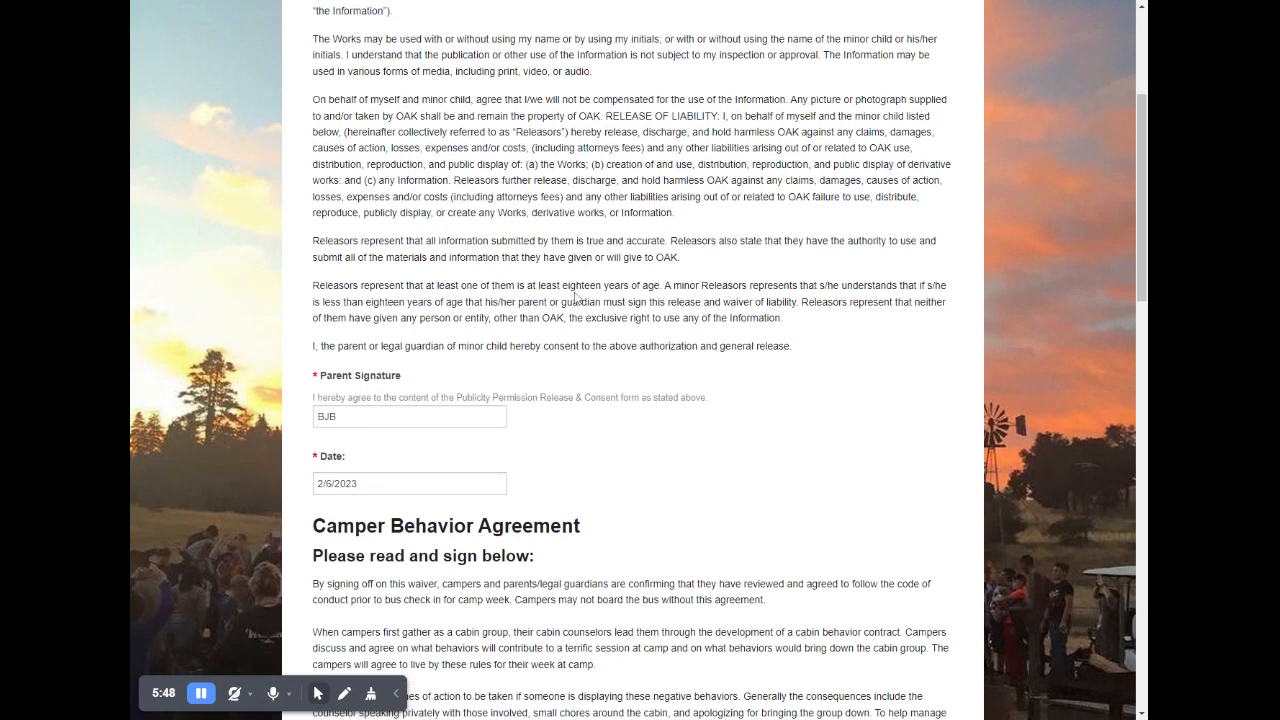
- Sign the Camper Behavior Agreement with the parent's initials and date it 2/6/2023
scroll(578, 300, "up", 2)
scroll(567, 332, "down", 4)
scroll(560, 336, "down", 5)
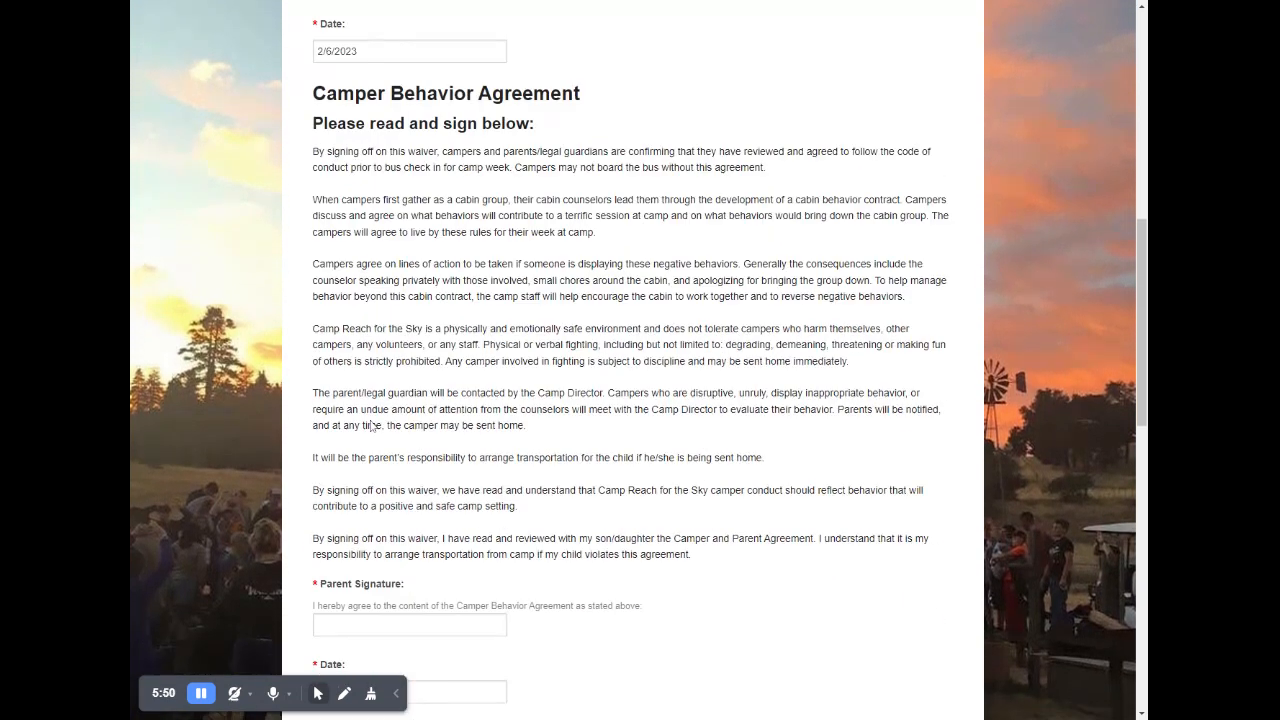
left_click(338, 625)
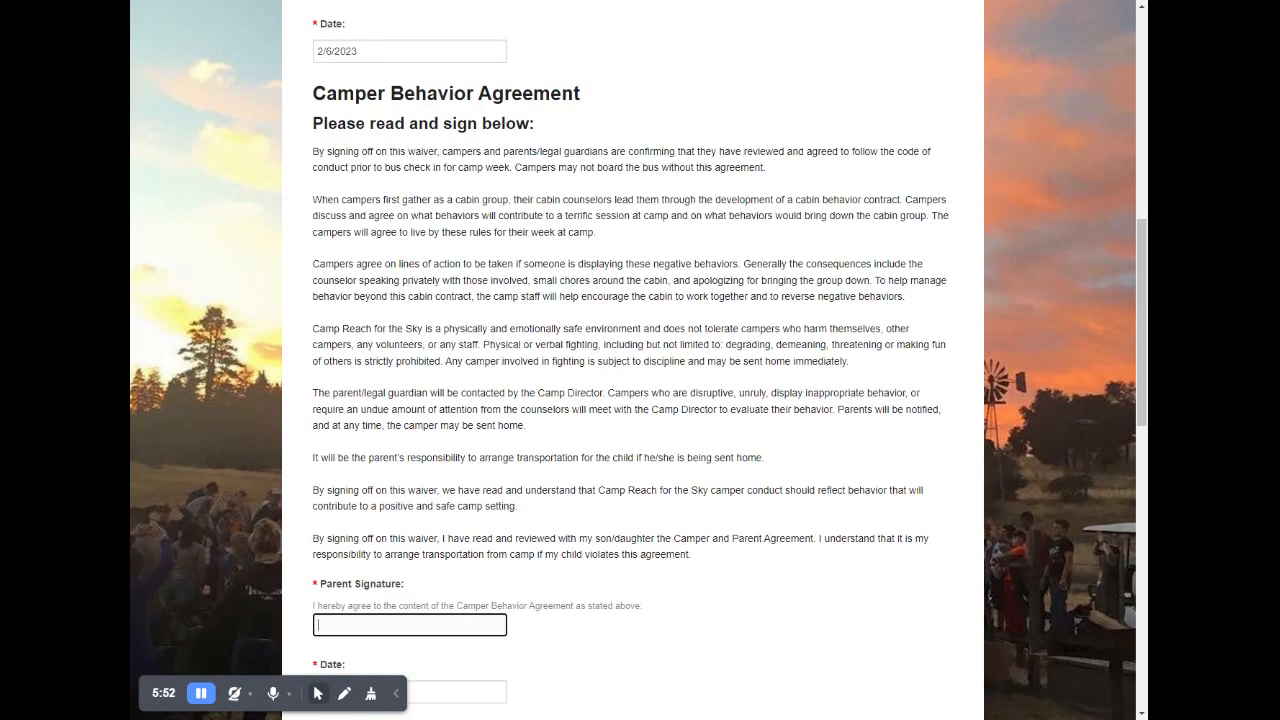
scroll(513, 314, "down", 1)
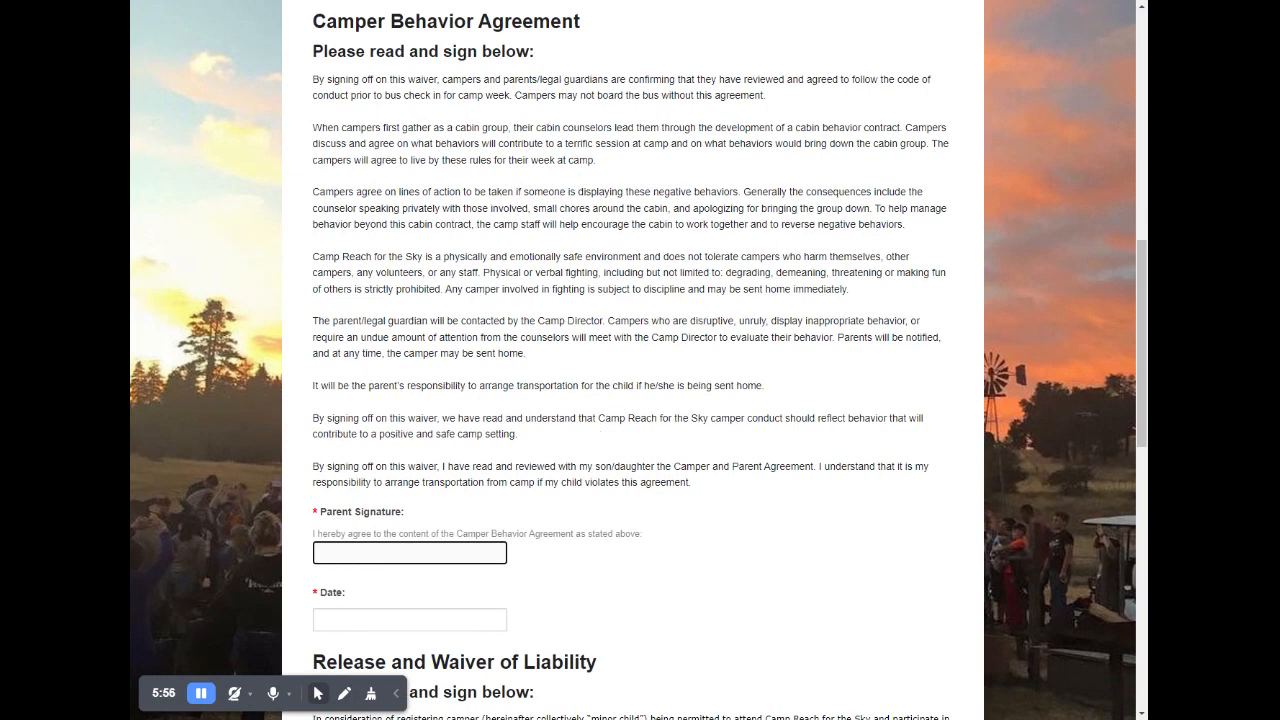
type("2/6/2023")
key("Tab")
key("shift+Tab")
key("ctrl+c")
type("b")
key("Tab")
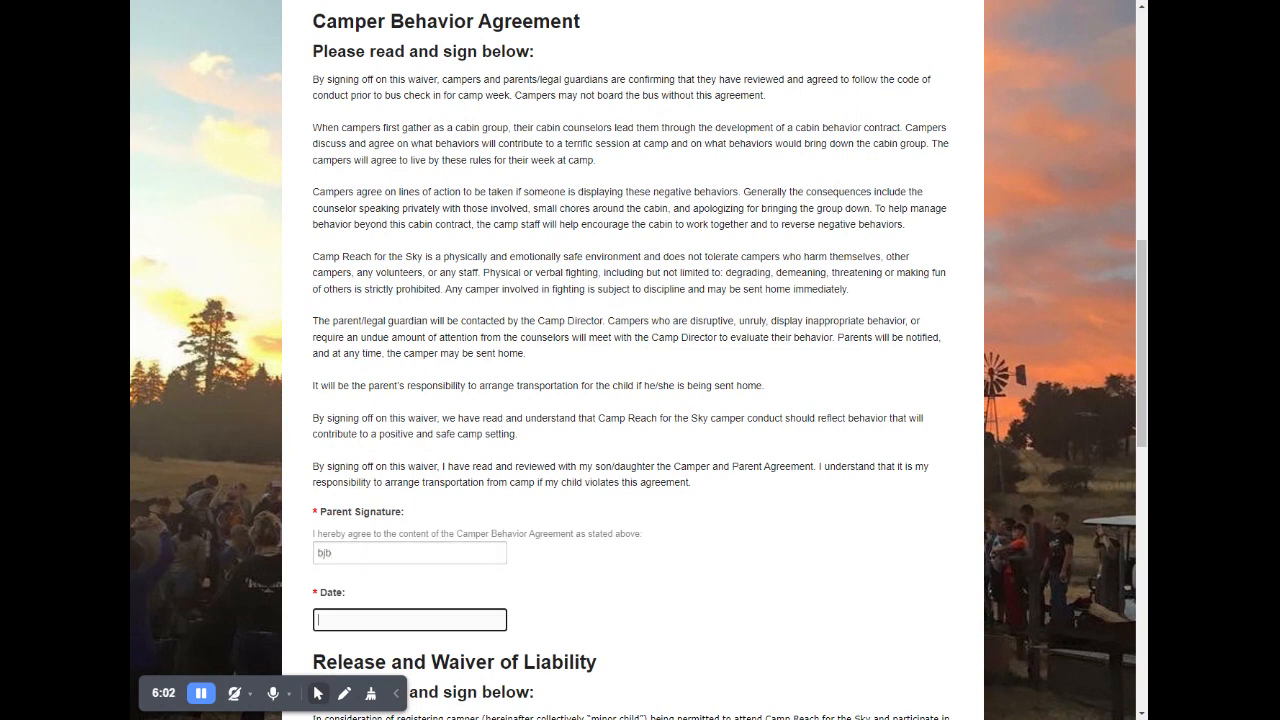
key("ctrl+v")
- Sign the Release and Waiver of Liability with the parent's initials and date it 2/6/2023
scroll(370, 571, "down", 6)
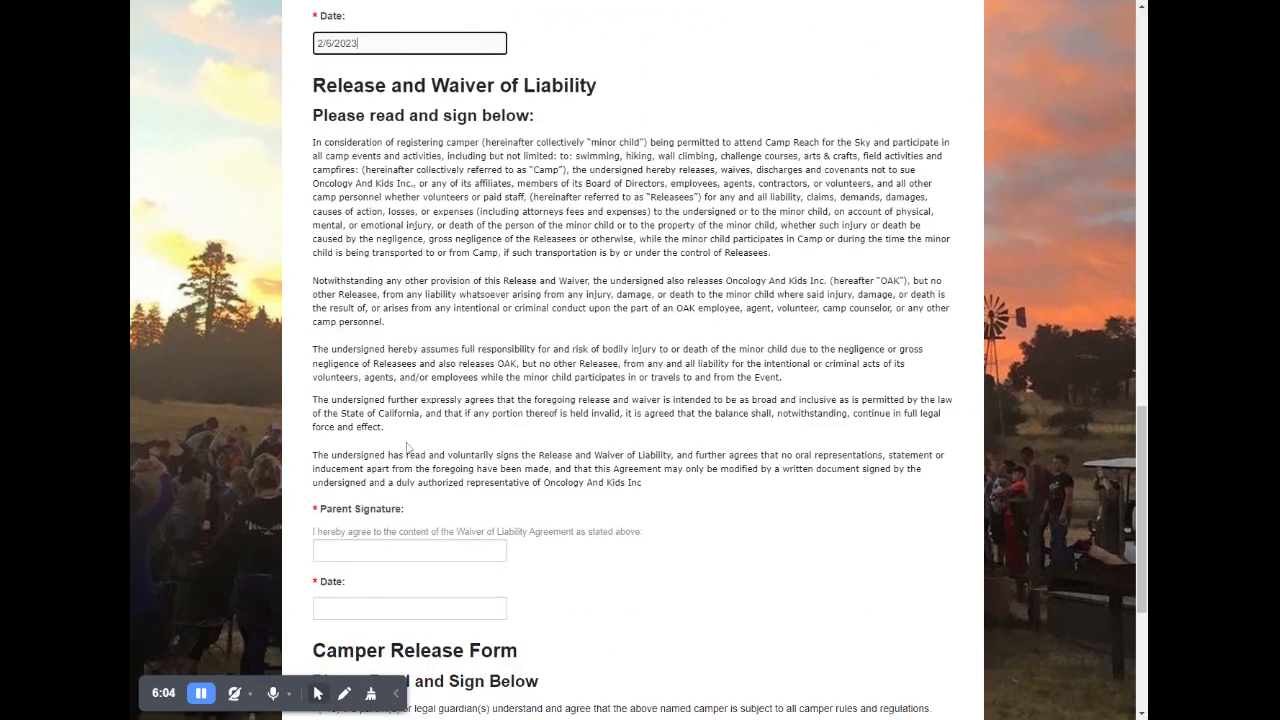
key("Tab")
type("bjb")
key("Tab")
key("ctrl+v")
- Sign the Camper Release Form with the parent's initials and the date 2/6/2023, and complete the waivers form
scroll(418, 501, "down", 3)
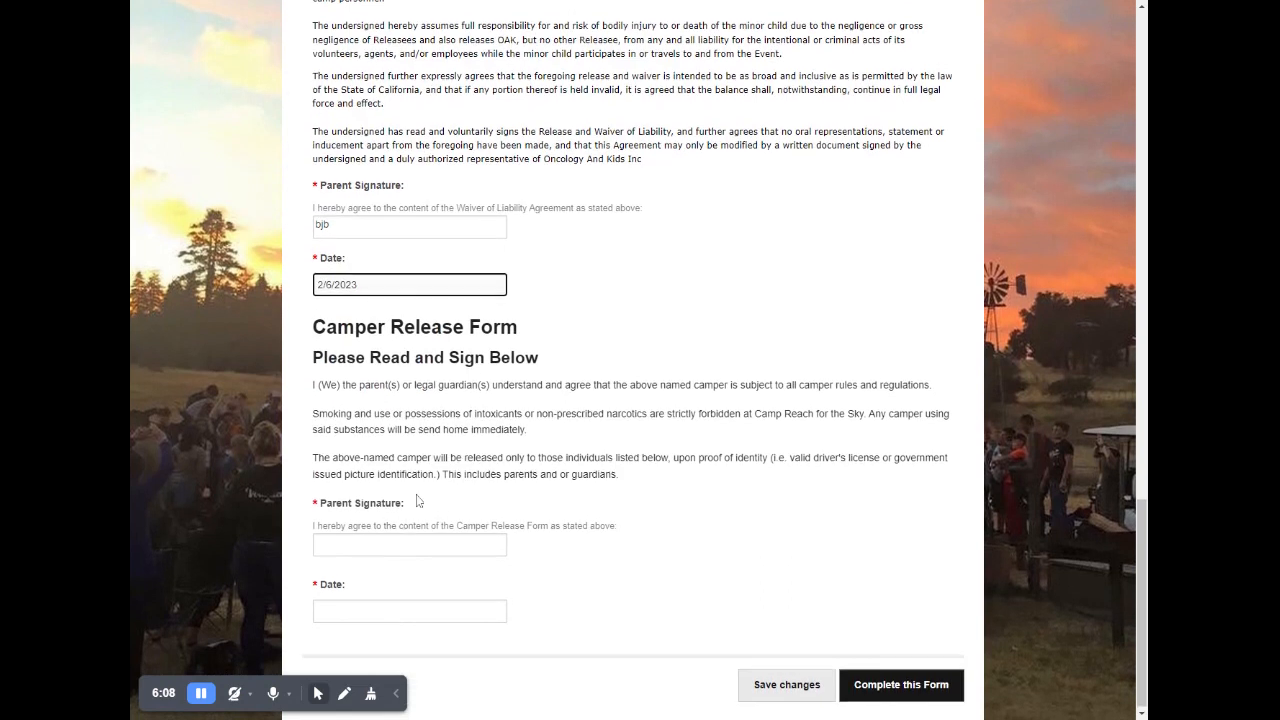
key("Tab")
type("bjb")
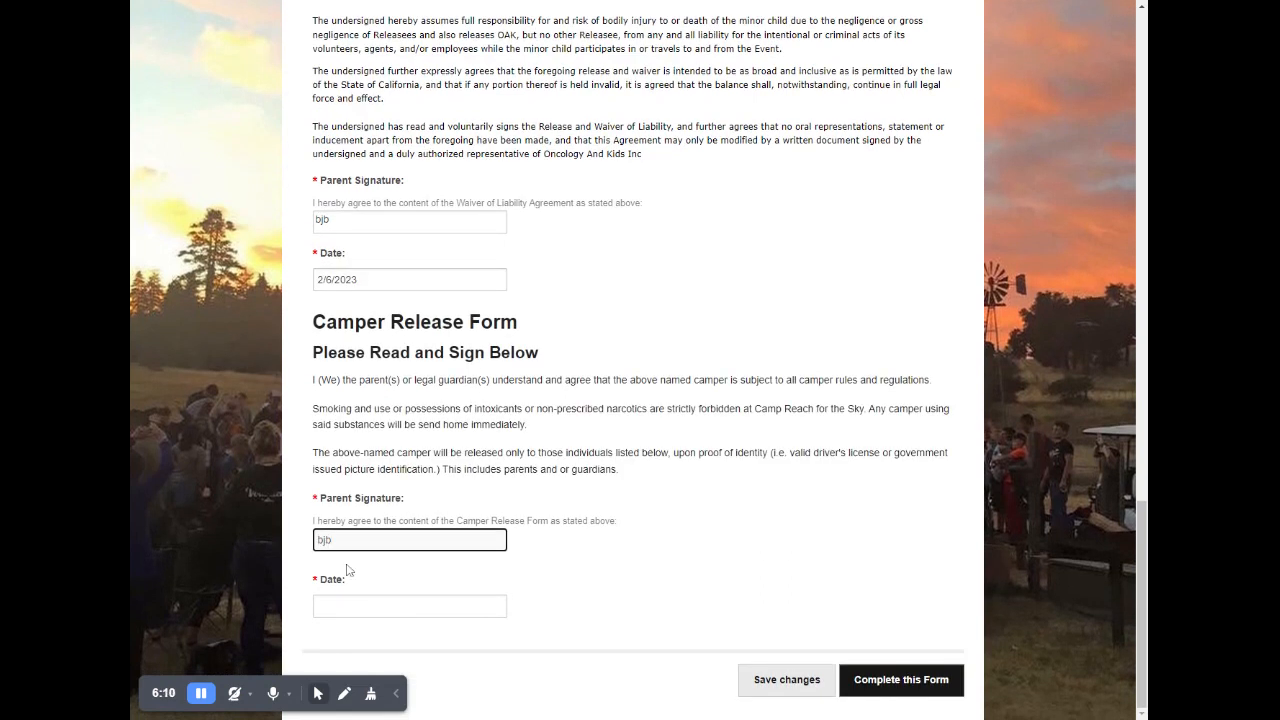
key("Tab")
key("ctrl+v")
left_click(910, 688)
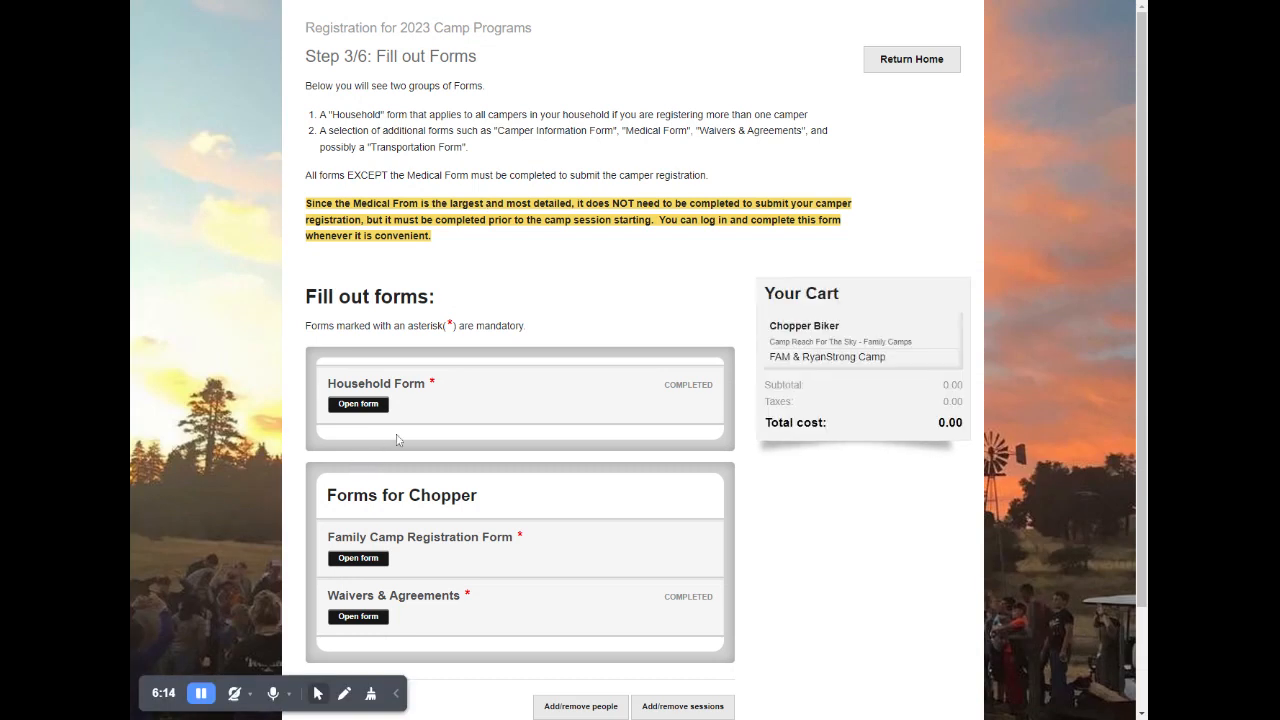
- Open the Family Camp Registration Form and enter the primary family contact's full name, e-mail and phone number
scroll(569, 457, "down", 3)
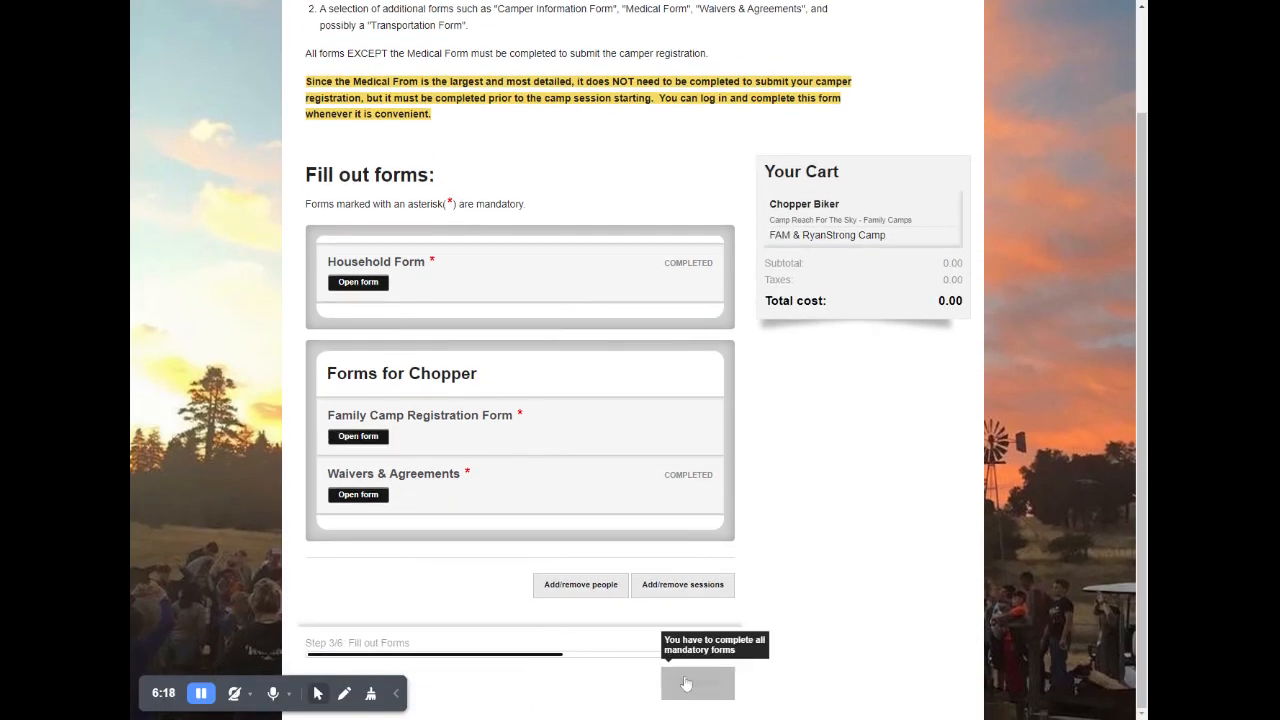
left_click(362, 438)
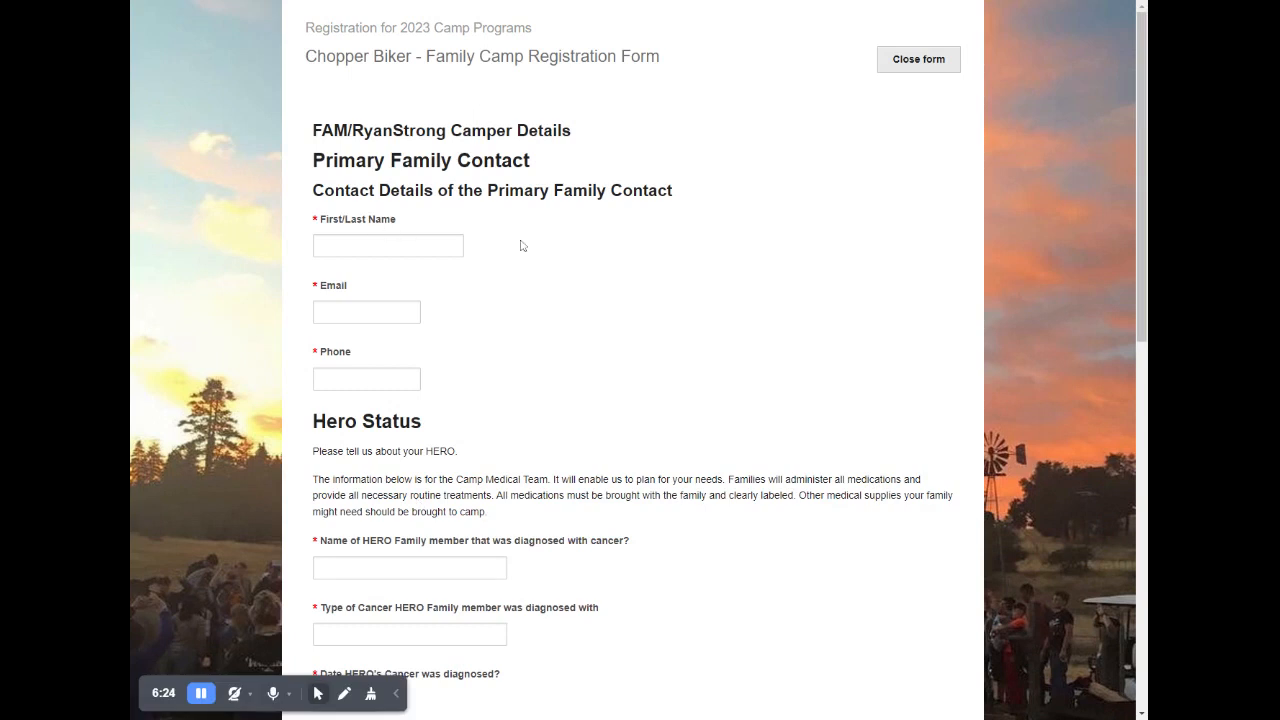
left_click(420, 245)
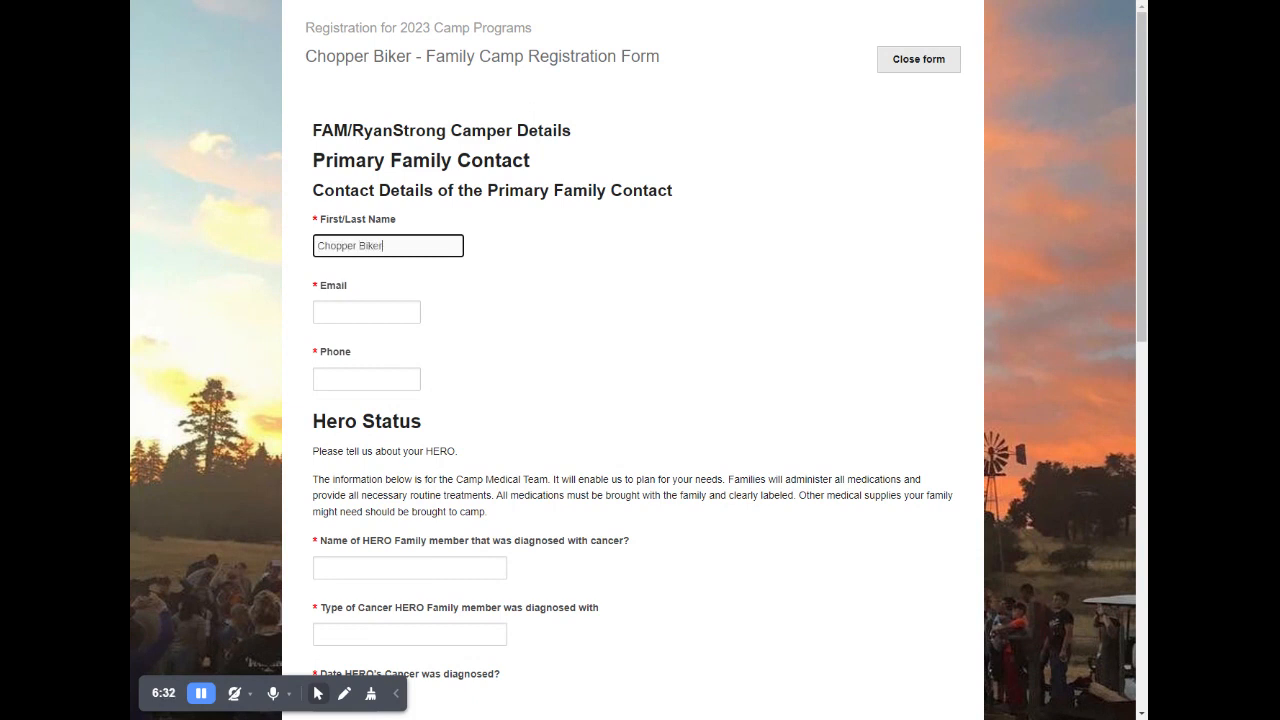
key("Tab")
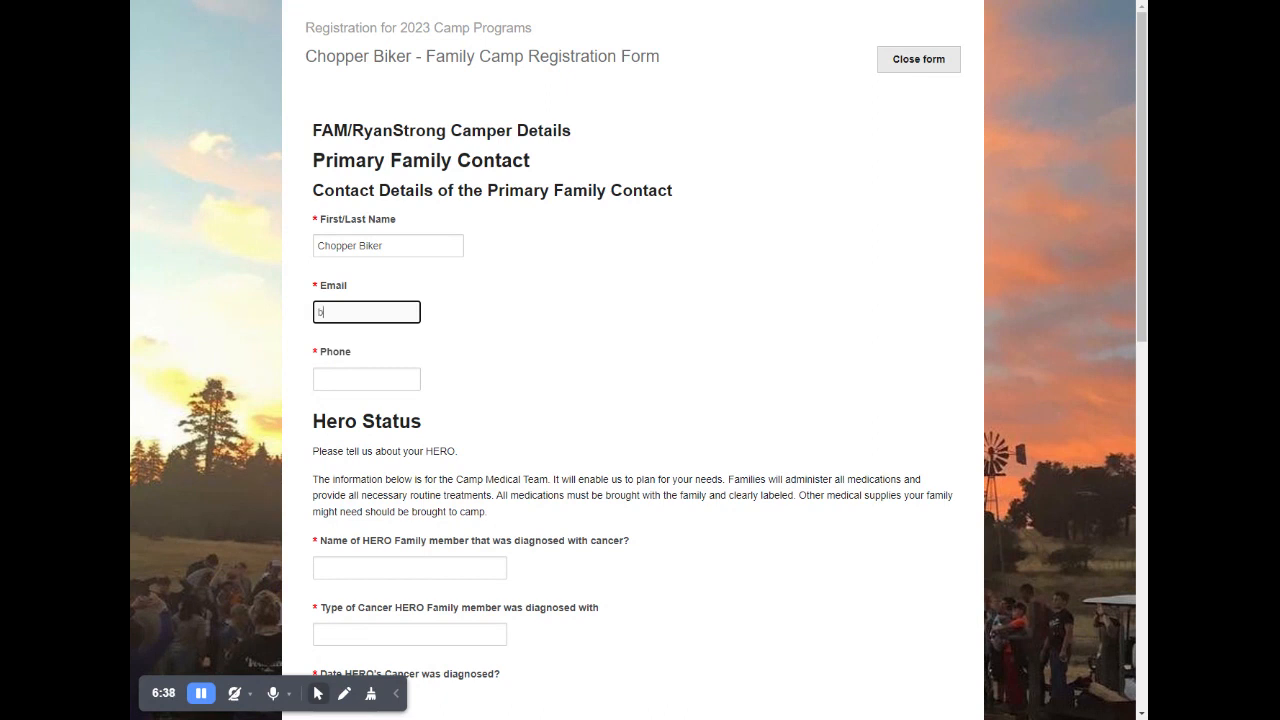
key("Tab")
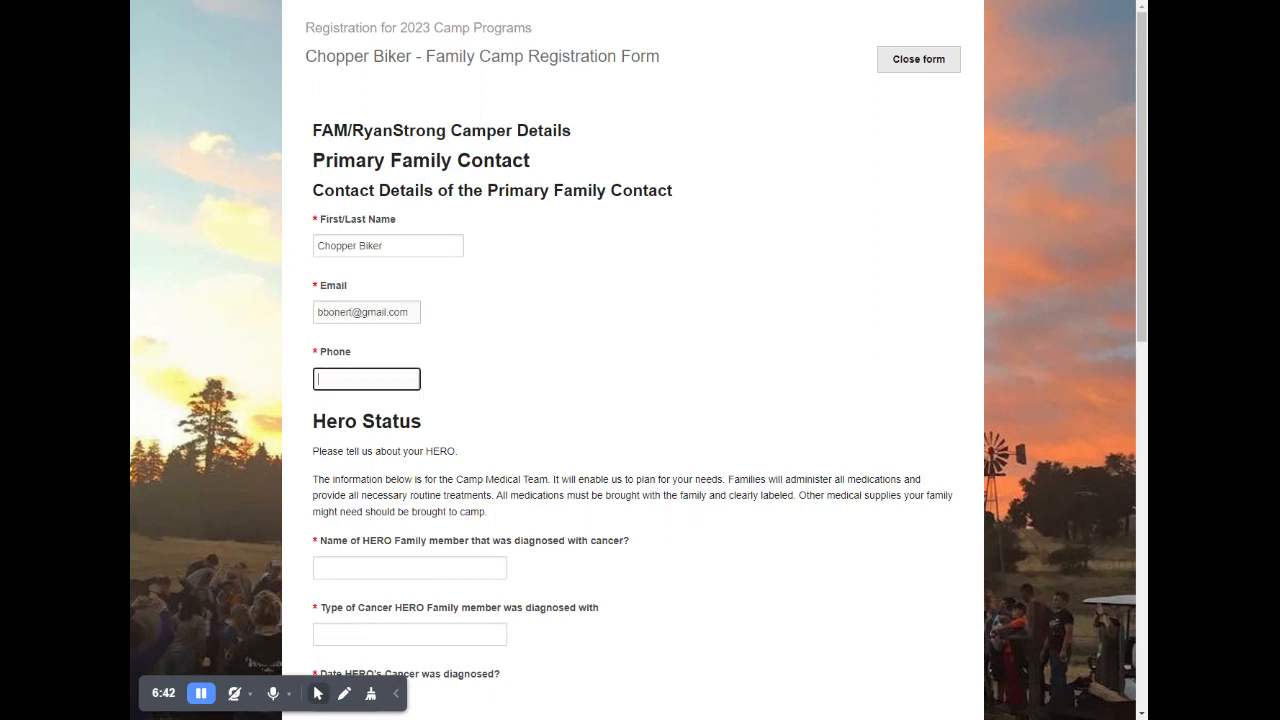
key("Tab")
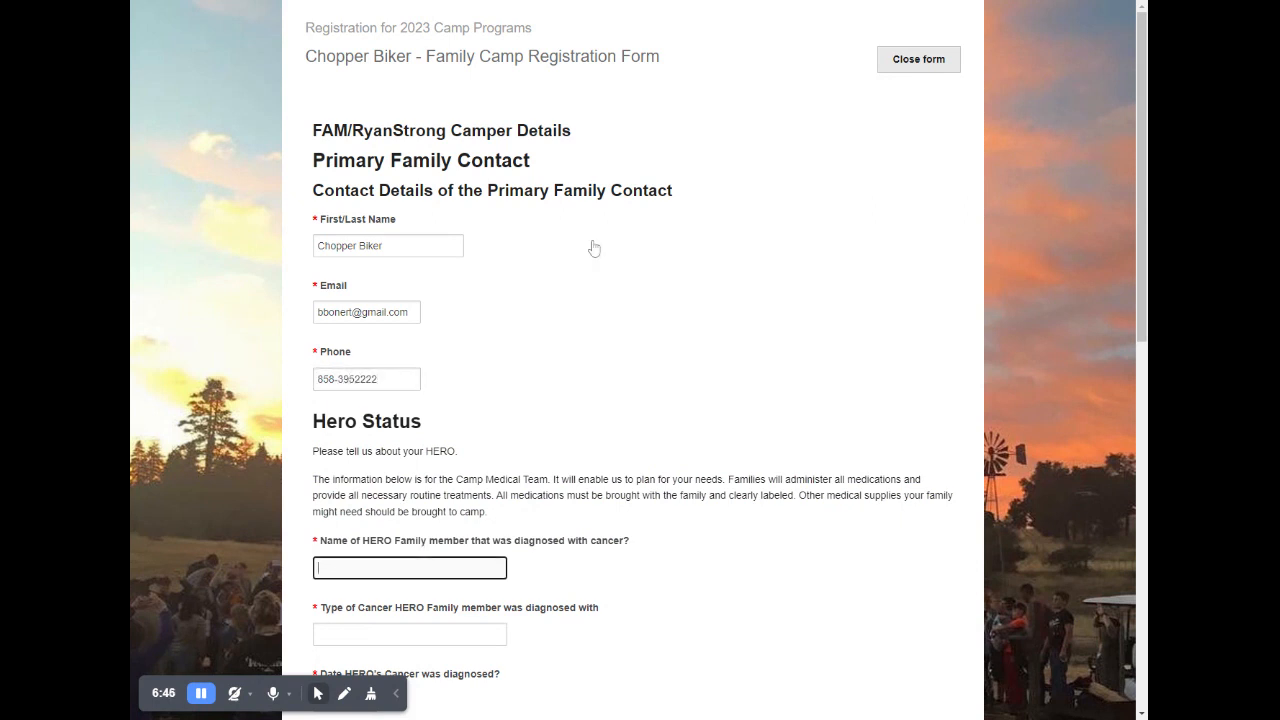
- Fill in the HERO family member's full name and enter Mast Cell Tumor as the type of cancer
scroll(571, 343, "down", 3)
scroll(554, 310, "down", 2)
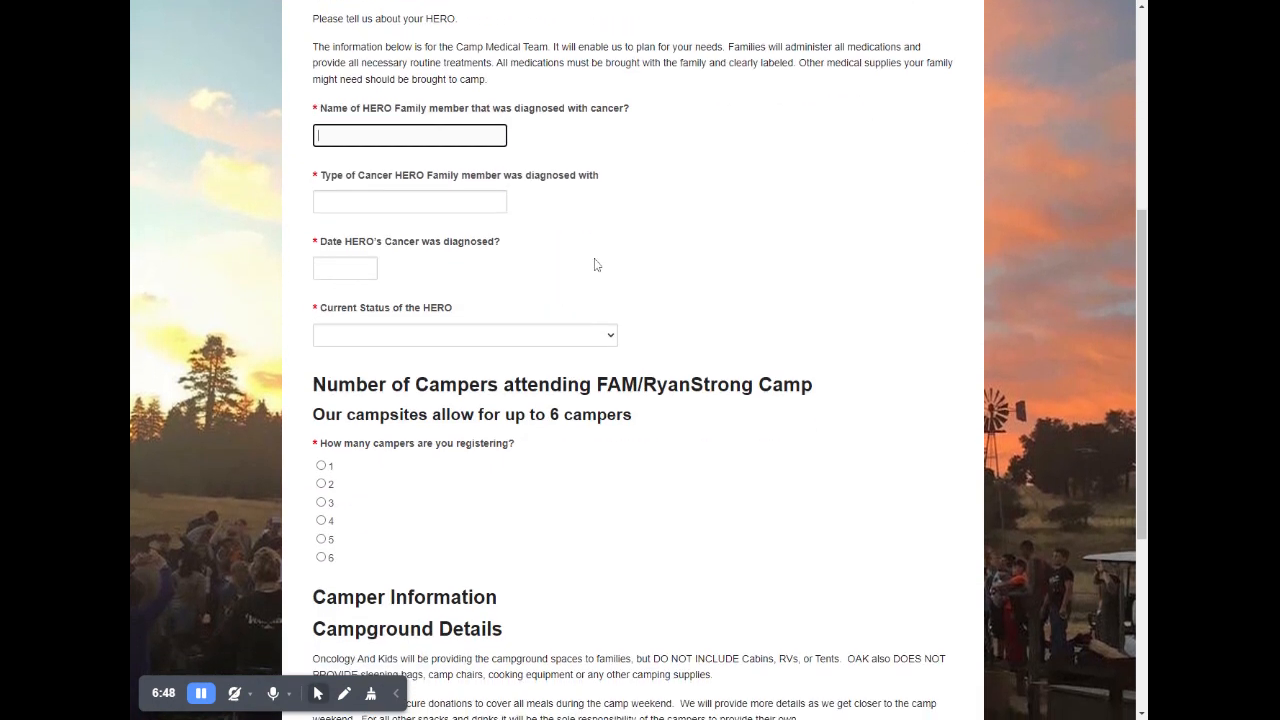
scroll(596, 265, "up", 1)
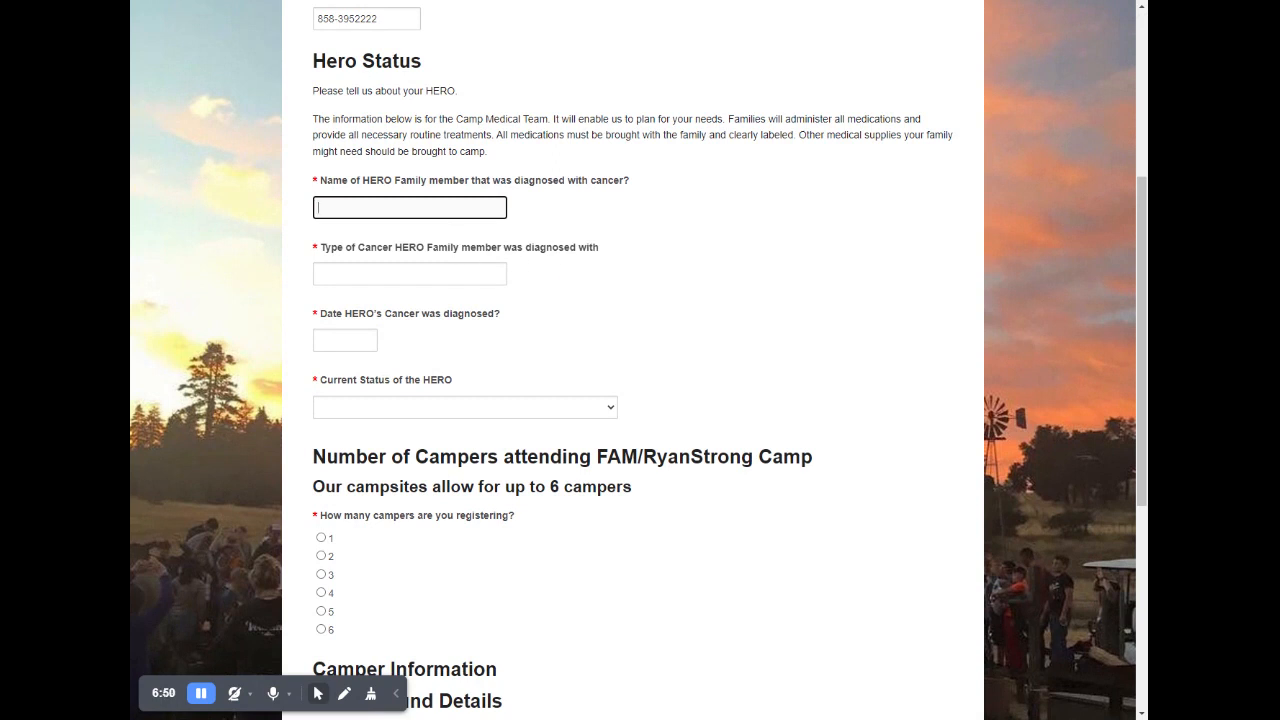
key("Tab")
type("Mast Cell Tumor")
key("Tab")
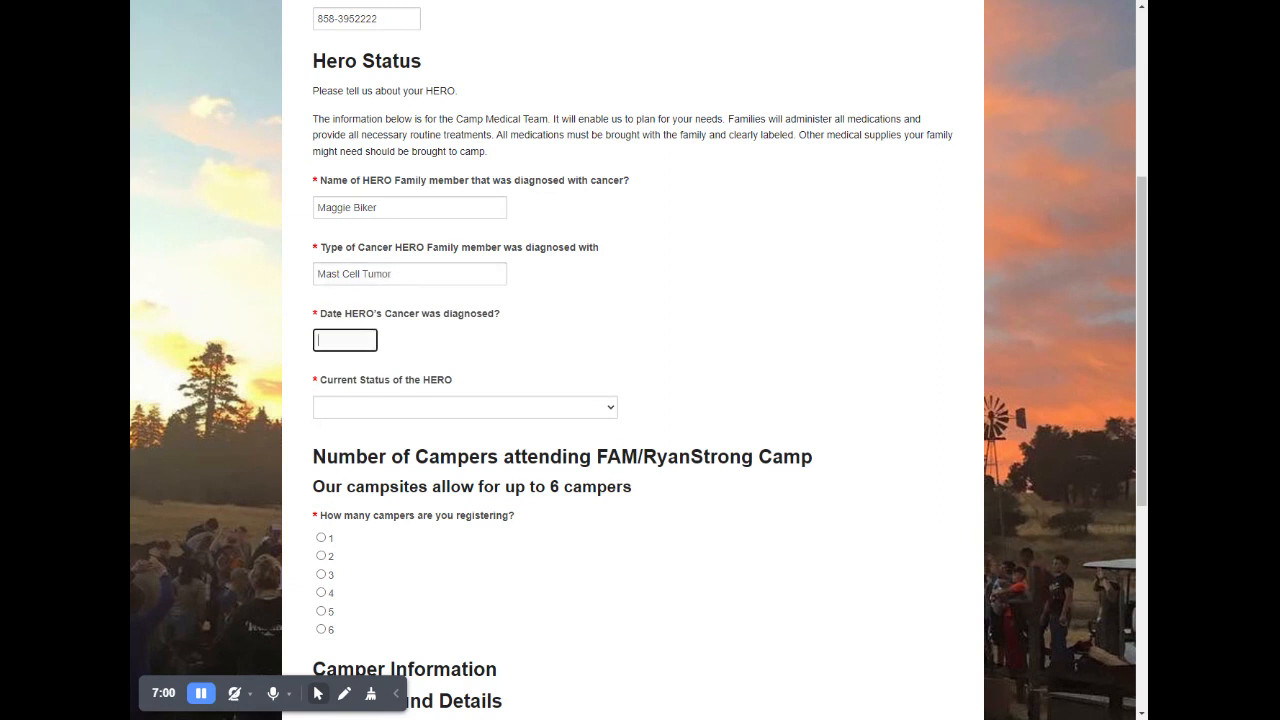
- Set the HERO's diagnosis date to 10/2022 and the current status to Remission with no active cancer treatment
type("10/")
type("2023")
type("2")
left_click(476, 391)
left_click(415, 450)
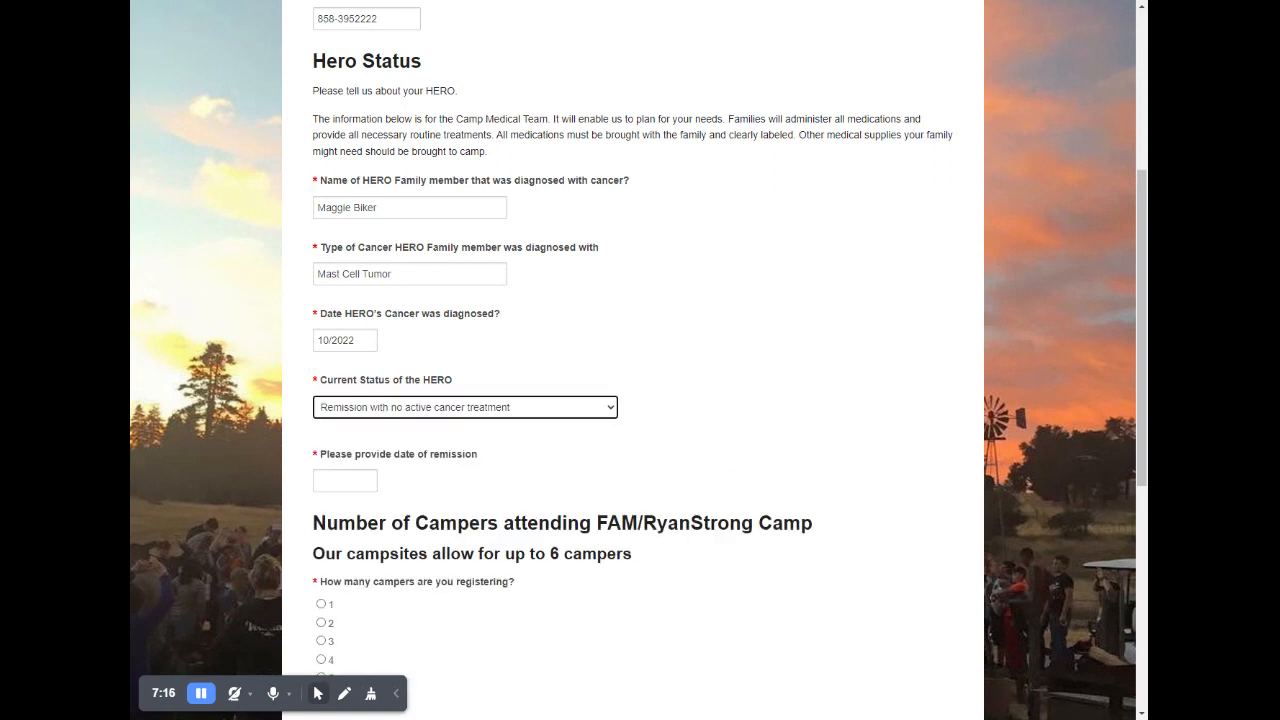
- Try the HERO statuses In active cancer treatment and Has passed, we are attending as RyanStrong Family Campers, and return to the remission status
left_click(480, 420)
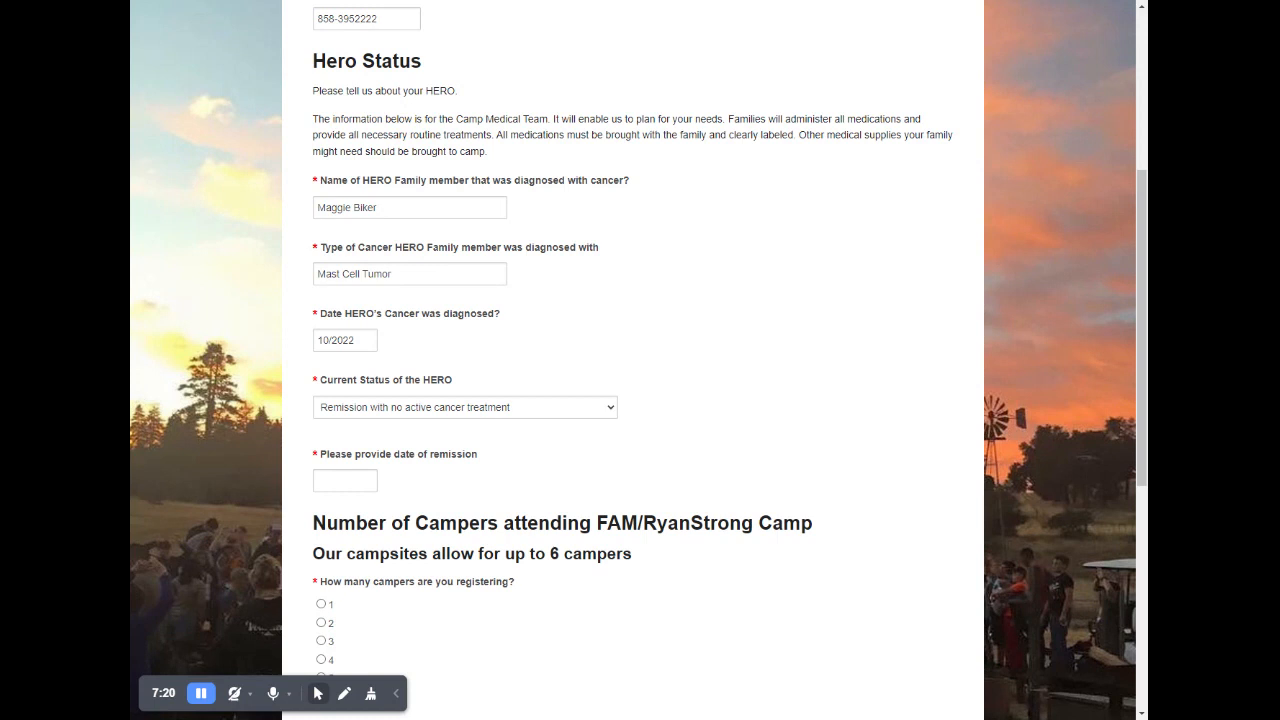
left_click(415, 438)
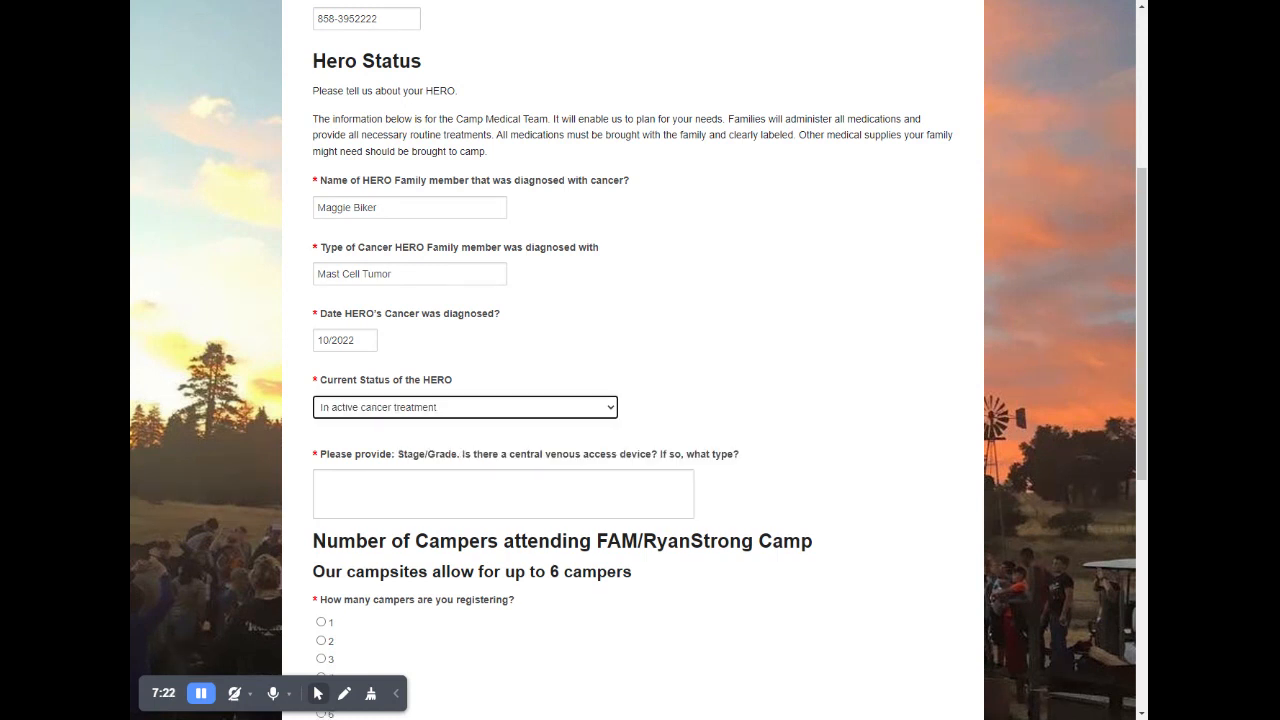
left_click(564, 411)
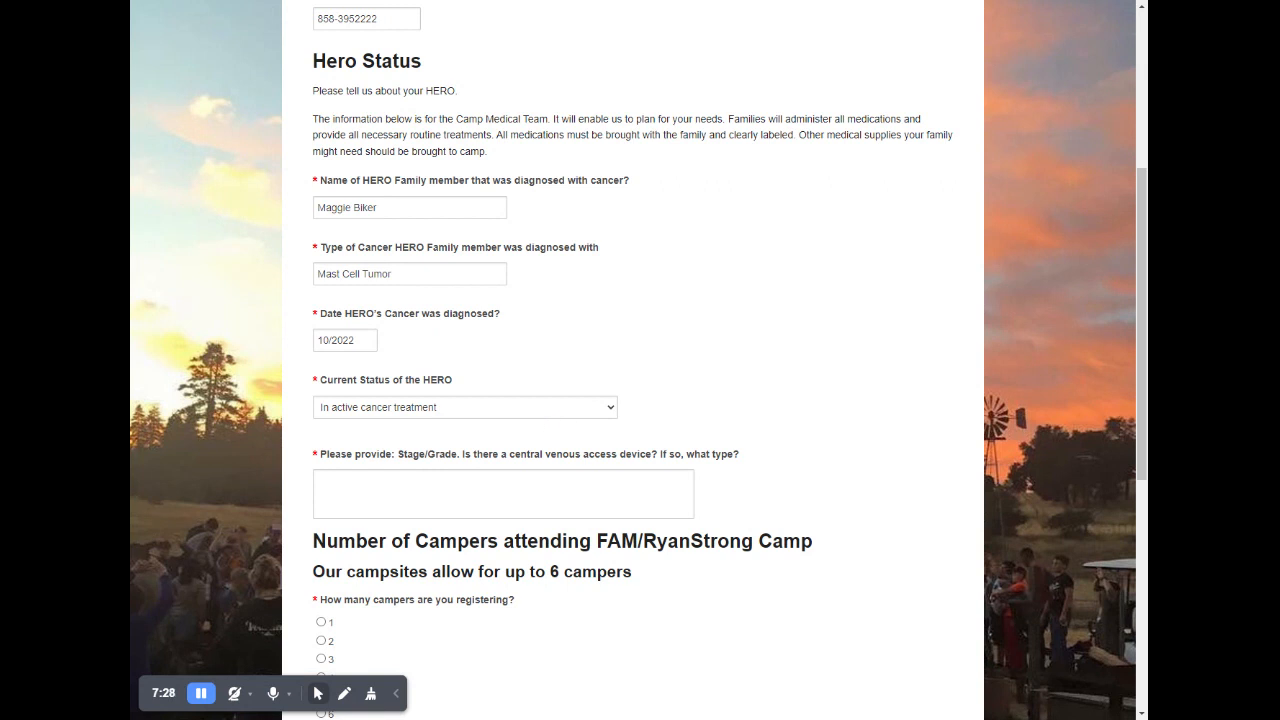
left_click(468, 471)
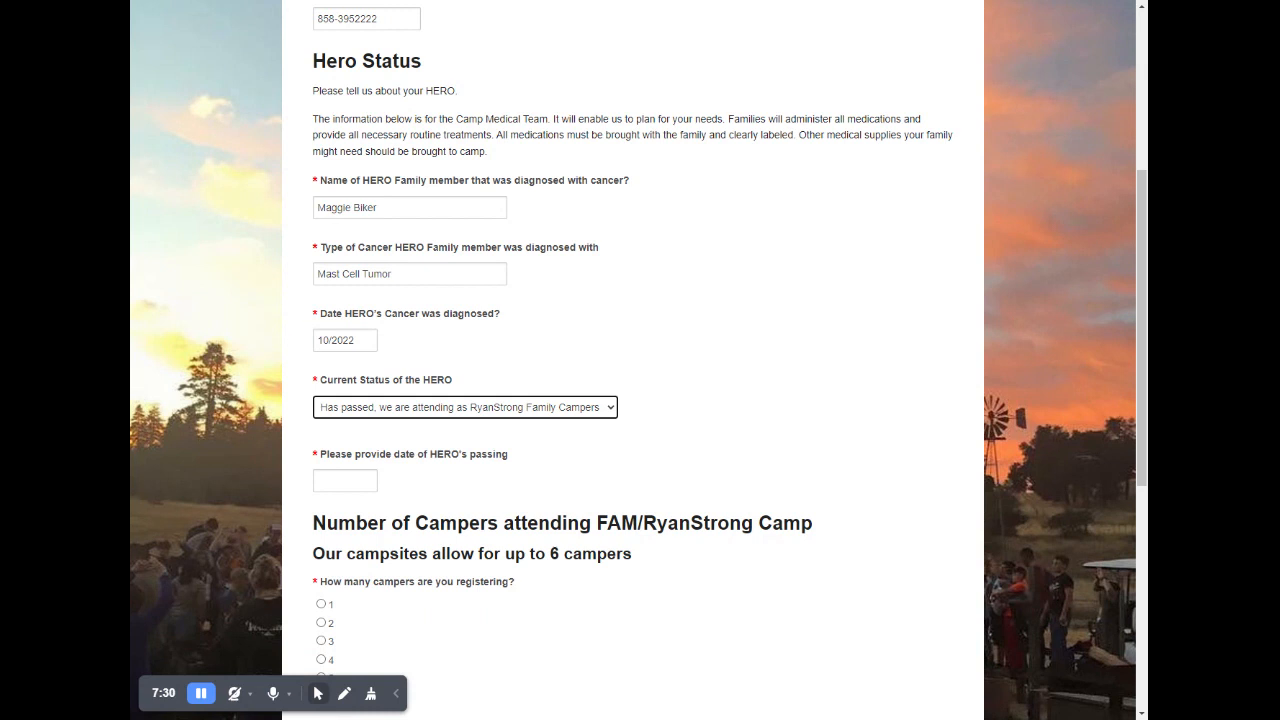
left_click(364, 426)
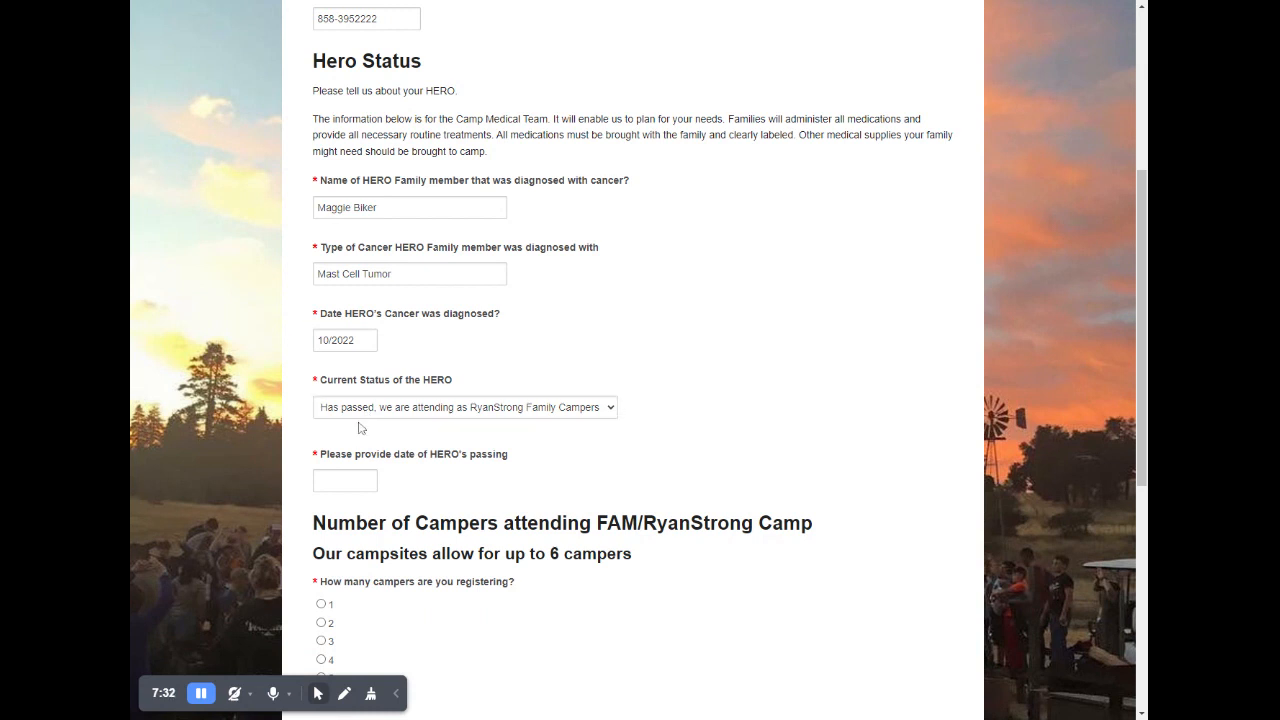
left_click(361, 443)
- Enter 11/2022 as the date of remission and choose 3 as the number of campers being registered
left_click(345, 477)
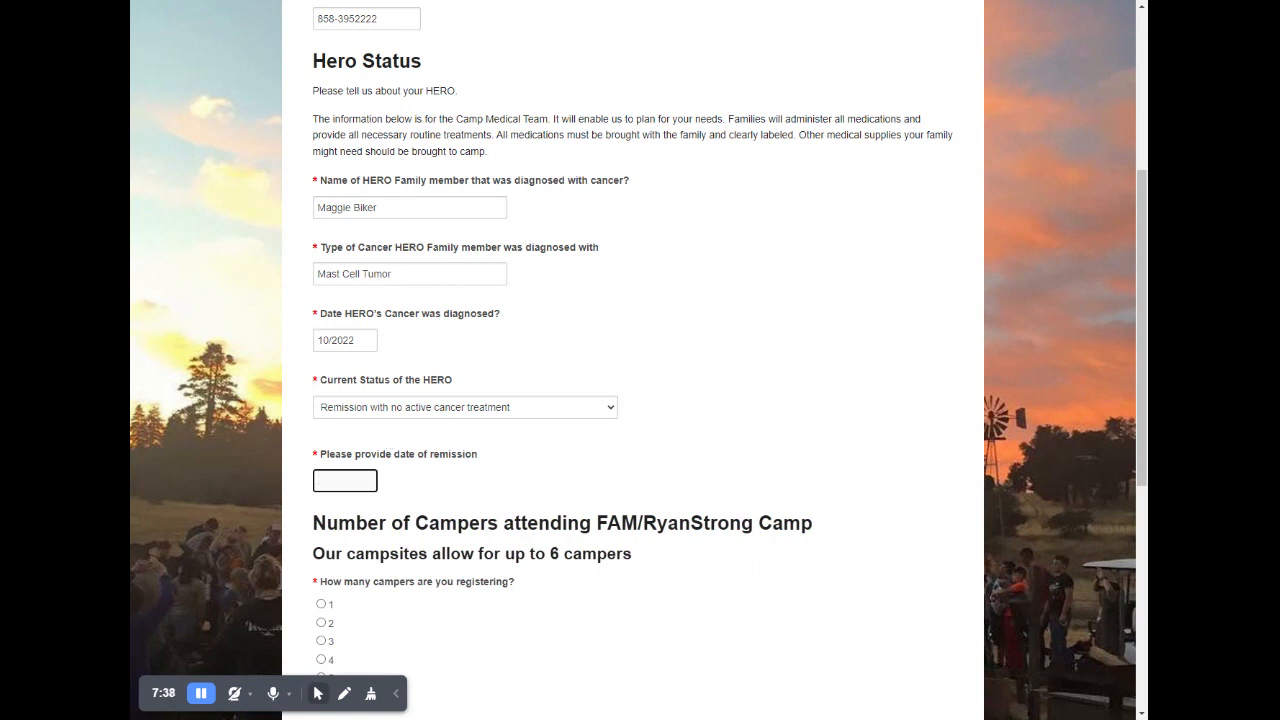
type("11/2022")
scroll(420, 449, "down", 3)
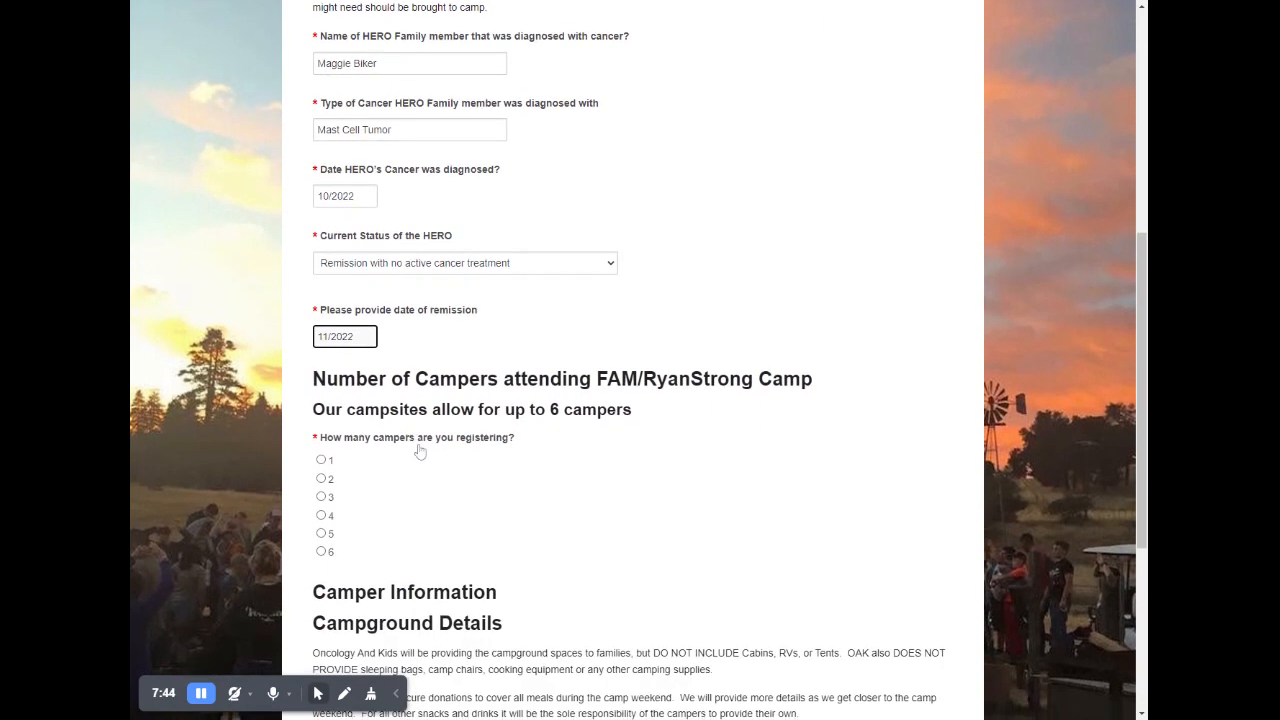
scroll(557, 440, "down", 1)
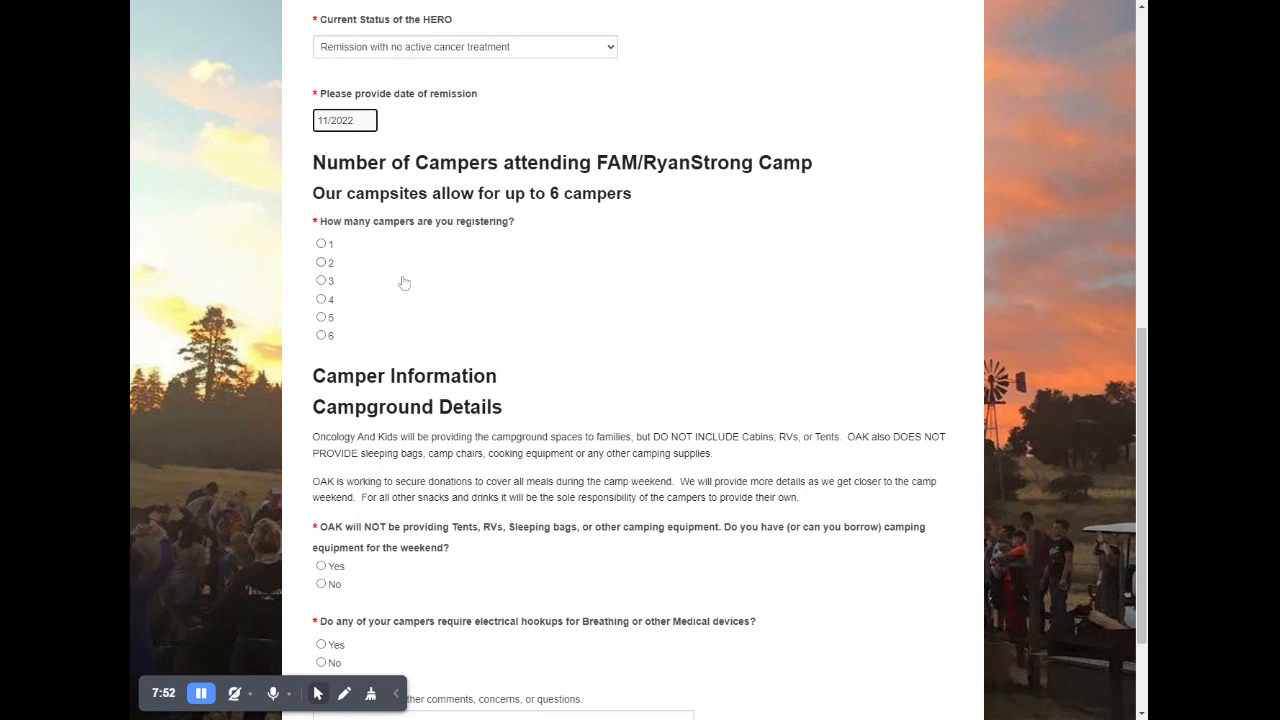
left_click(321, 281)
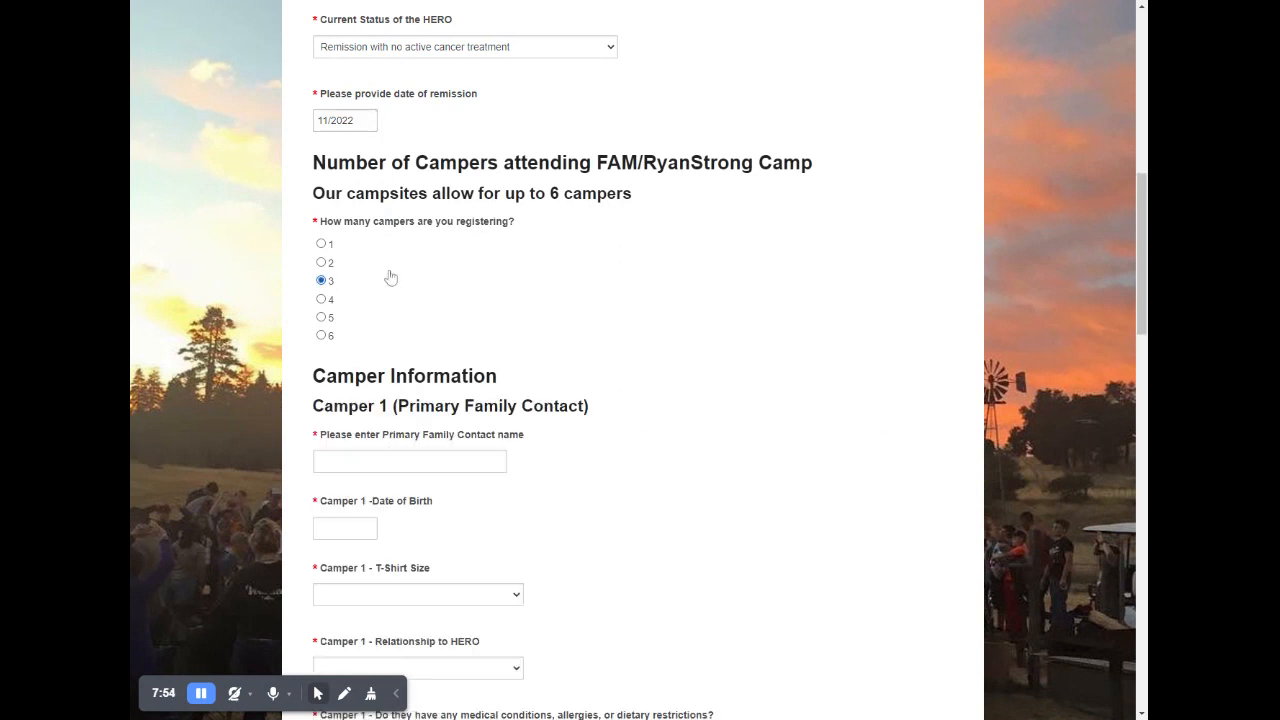
- Enter the primary family contact's full name for Camper 1 in the Camper Information section
scroll(671, 291, "down", 3)
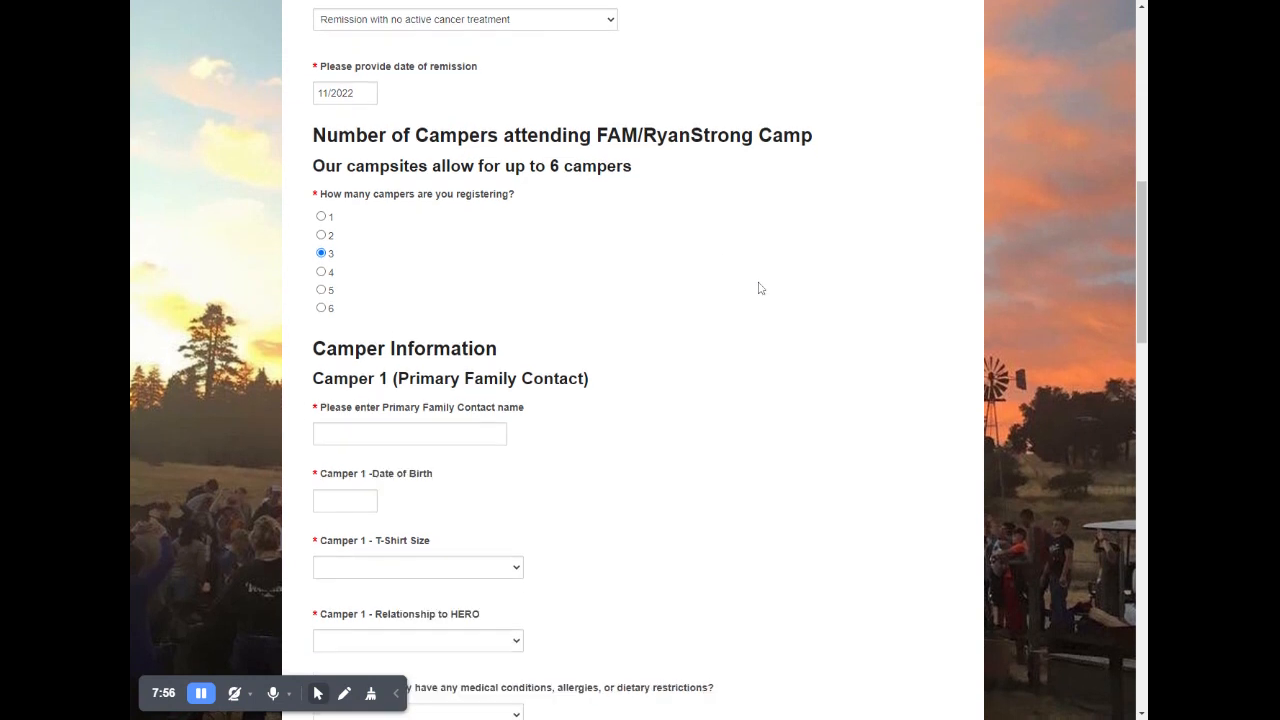
left_click(420, 174)
type("Bria")
key("BackSpace")
key("BackSpace")
key("BackSpace")
type("Chopper Biker")
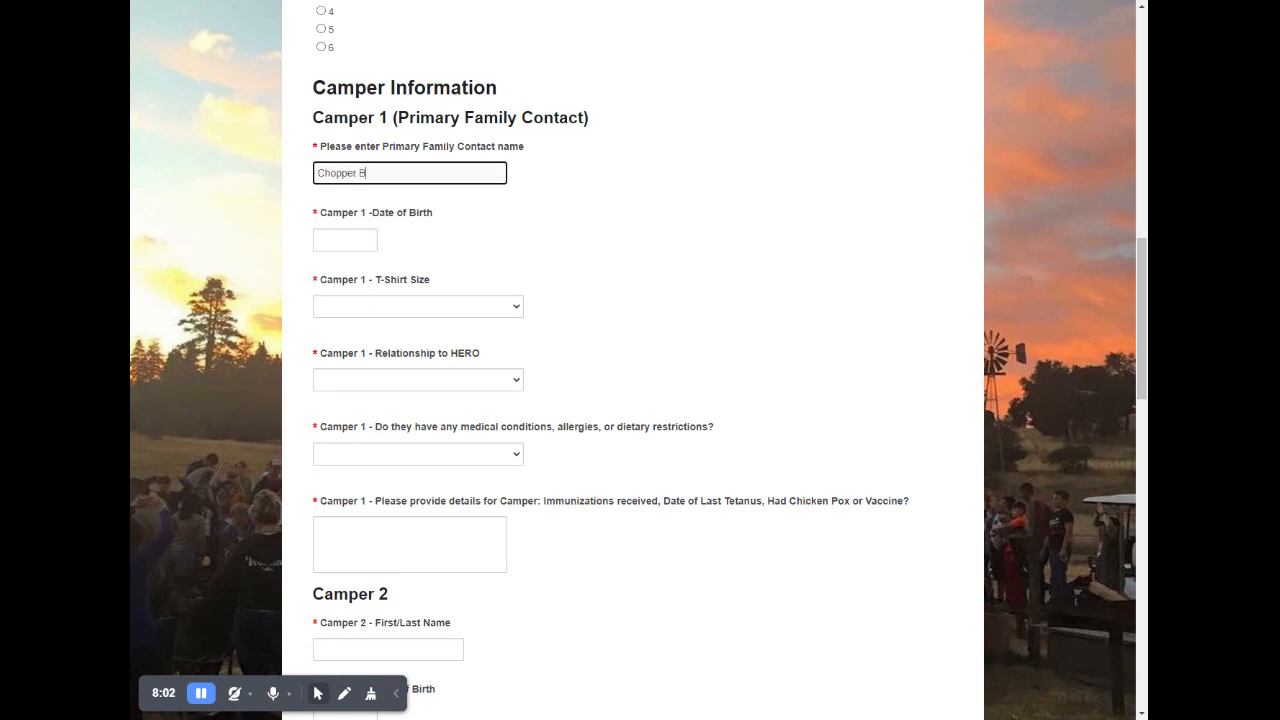
- Enter Camper 1's date of birth, choose T-shirt size Adult XXL and set the relationship to HERO to Other
key("Tab")
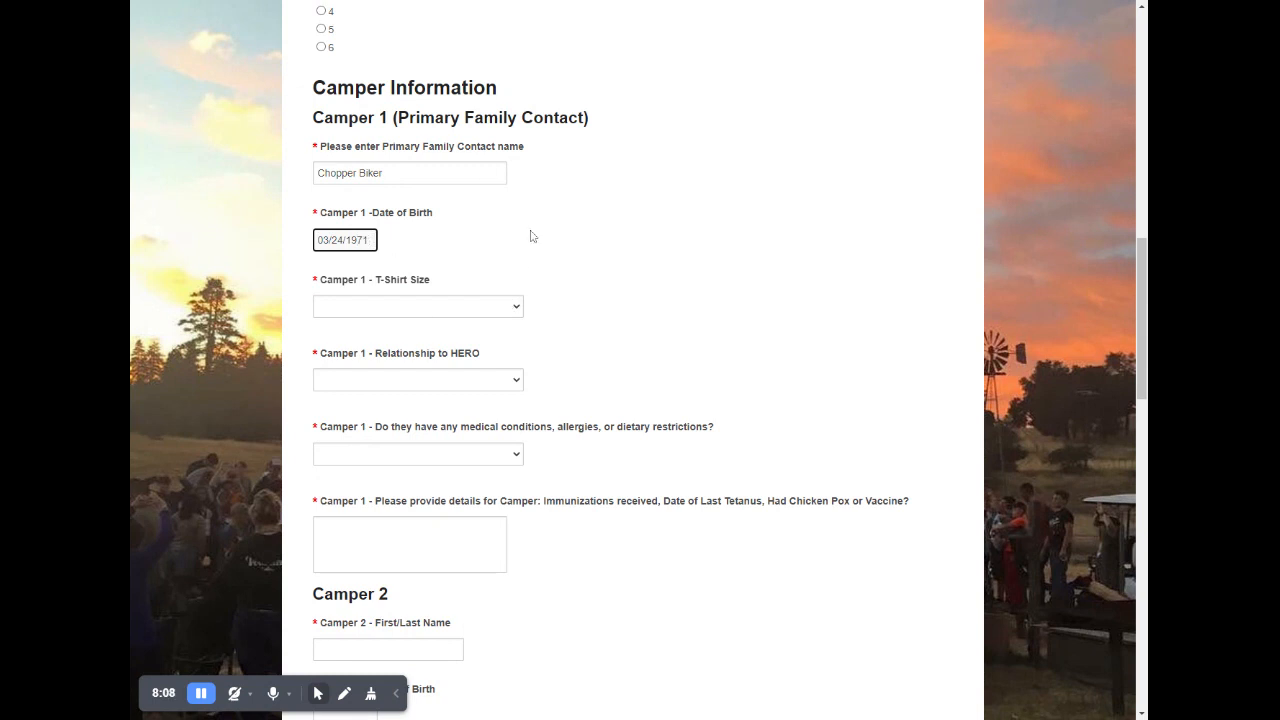
scroll(531, 237, "down", 2)
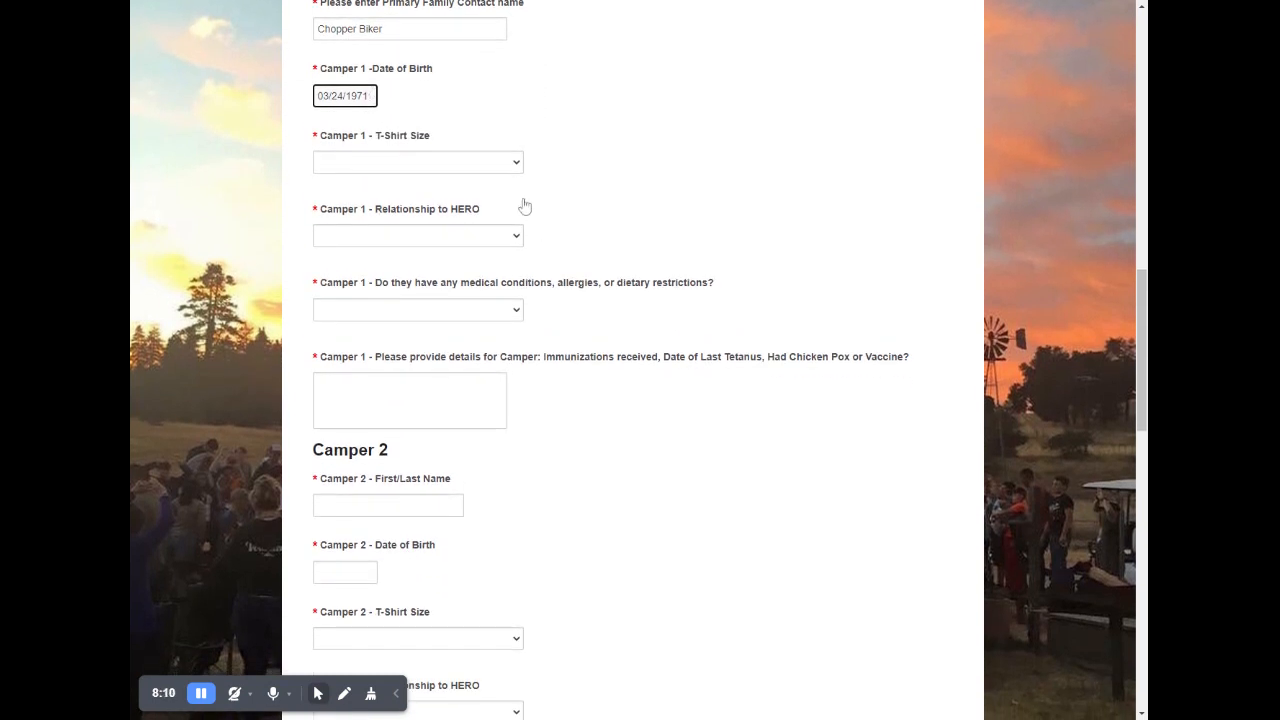
left_click(511, 172)
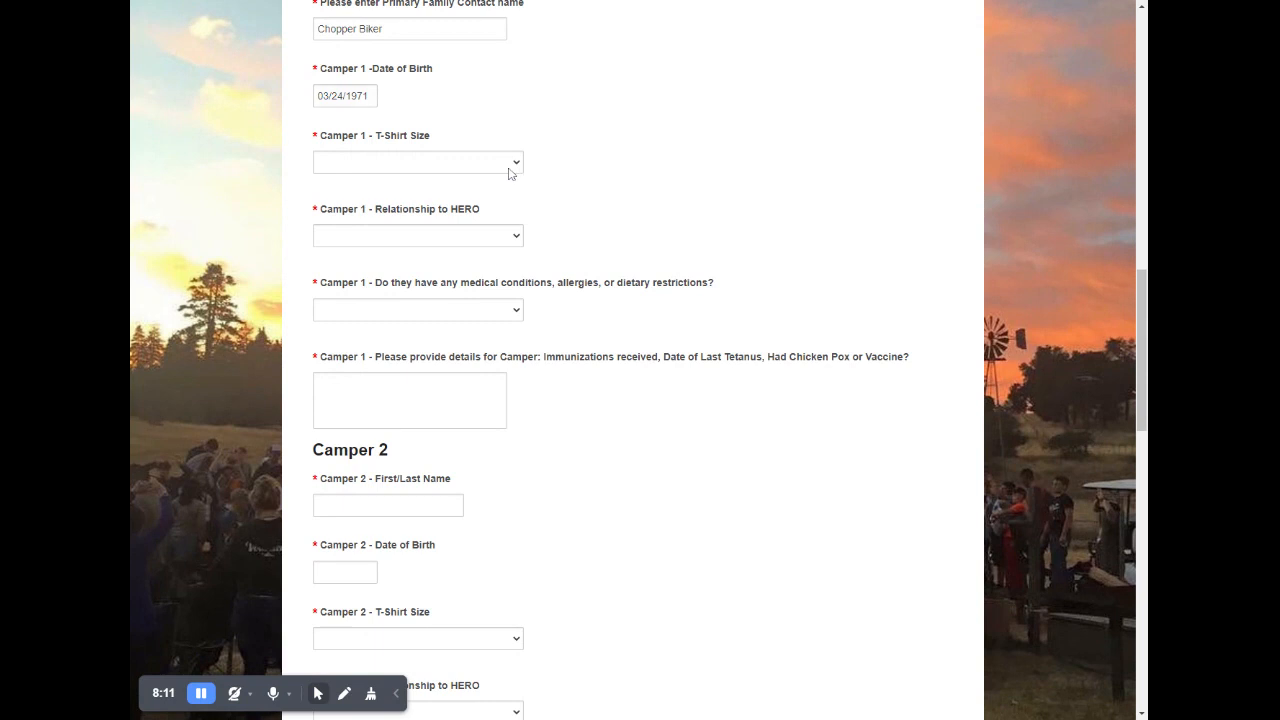
left_click(386, 320)
left_click(421, 317)
left_click(367, 310)
- Answer No to Camper 1's medical conditions question and enter "vaccination" as the immunization details
left_click(418, 327)
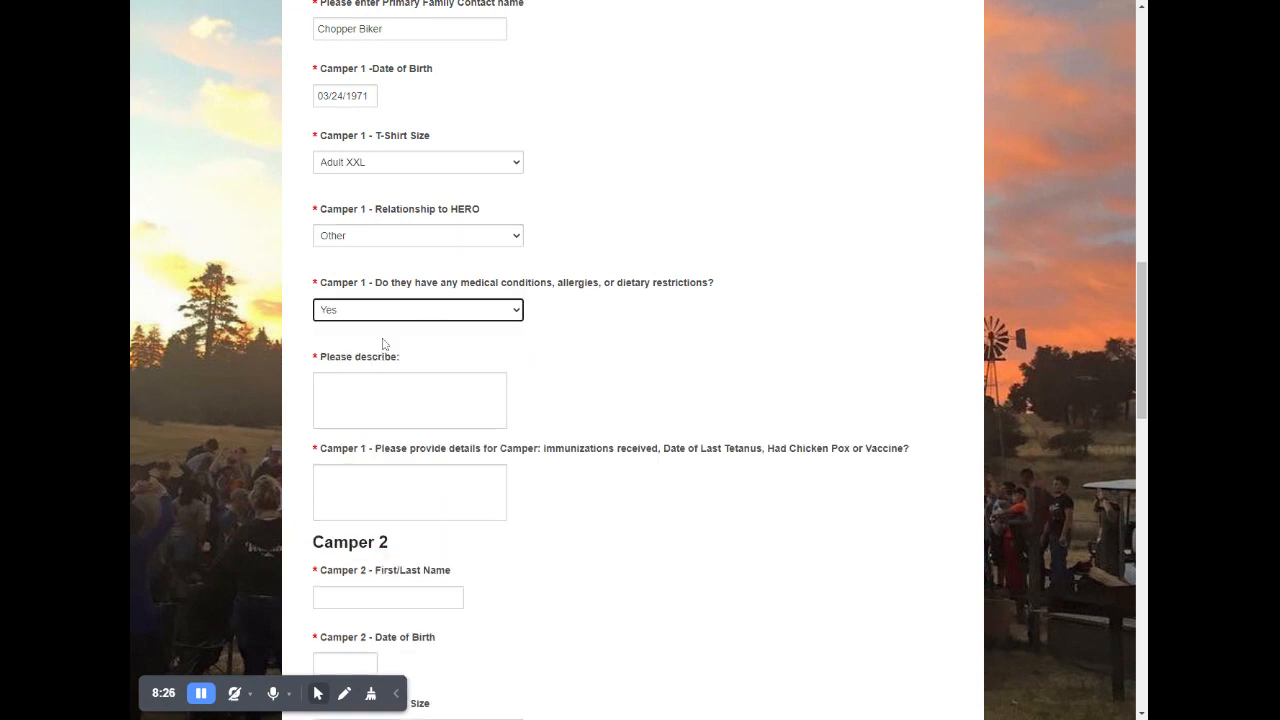
left_click(381, 317)
left_click(396, 360)
key("Tab")
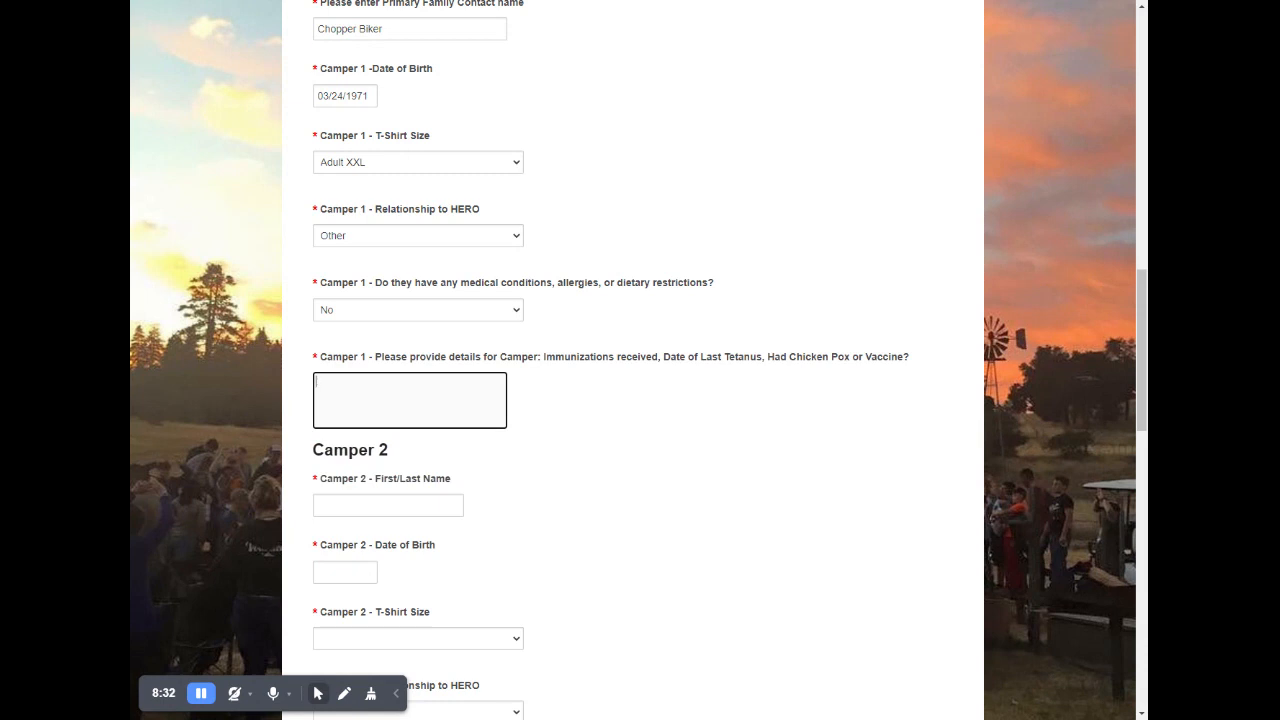
type("vaccination")
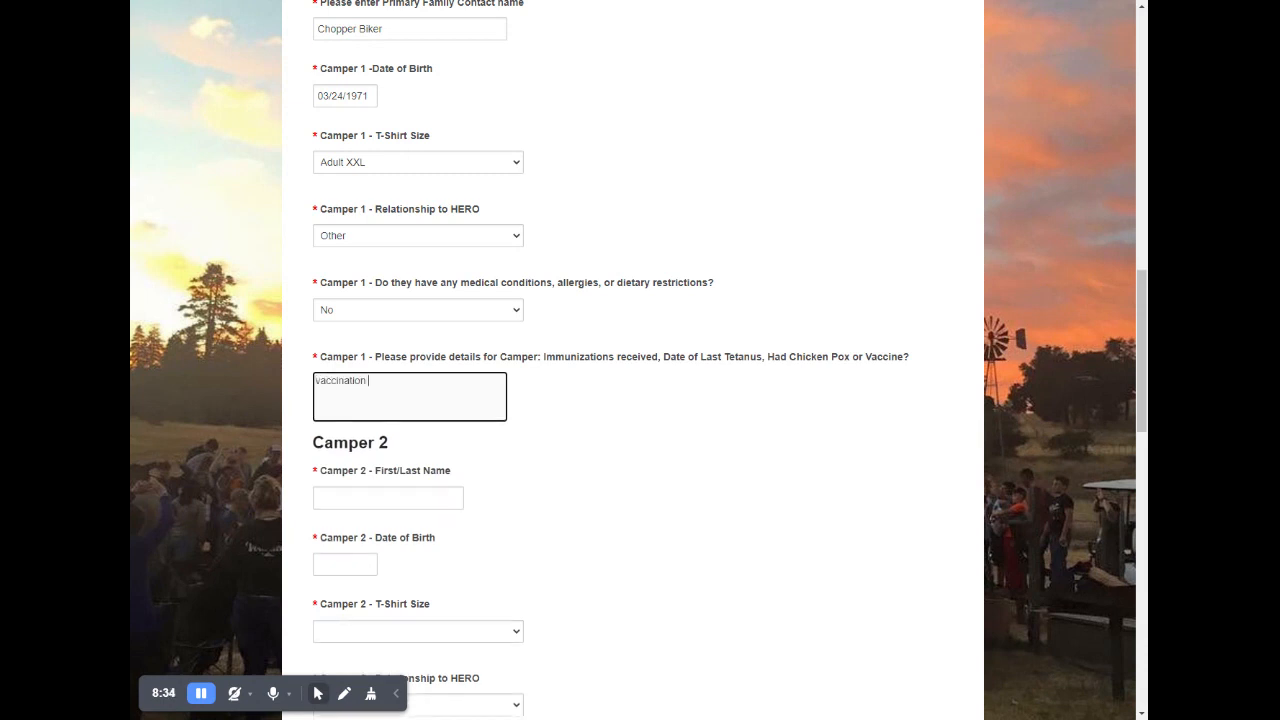
- Enter Camper 2's full name and date of birth
scroll(605, 370, "down", 2)
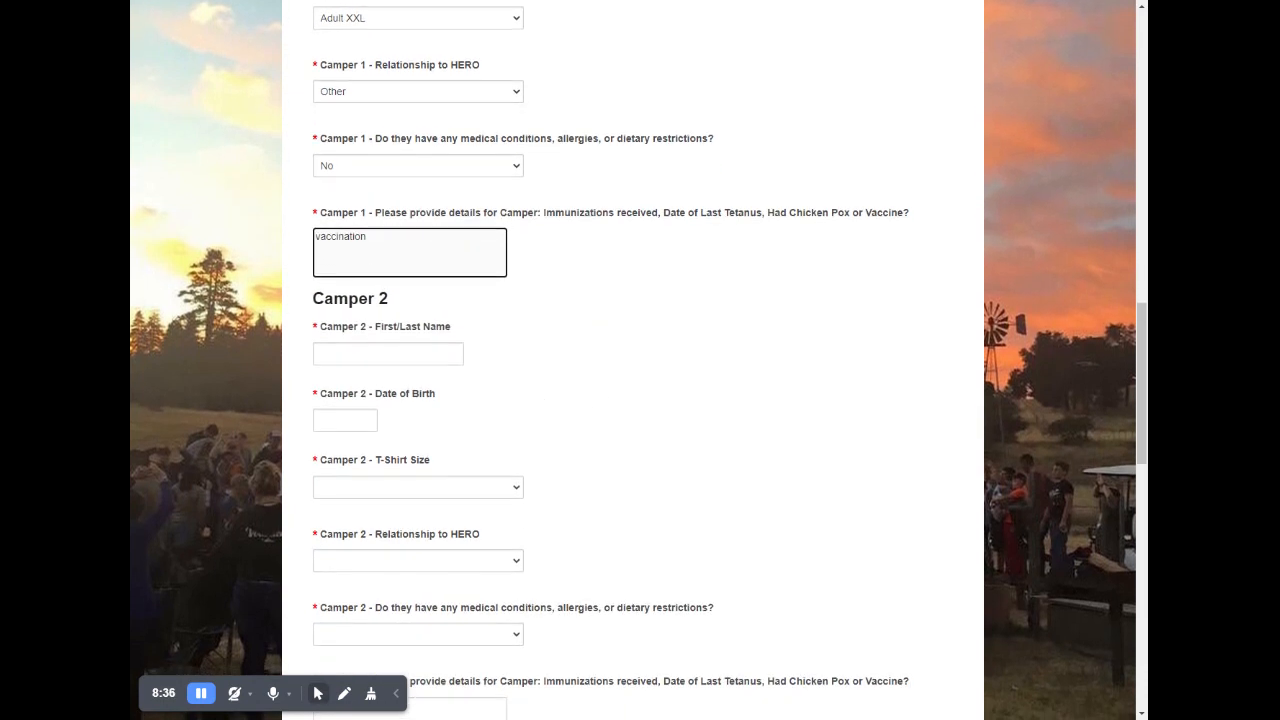
key("Tab")
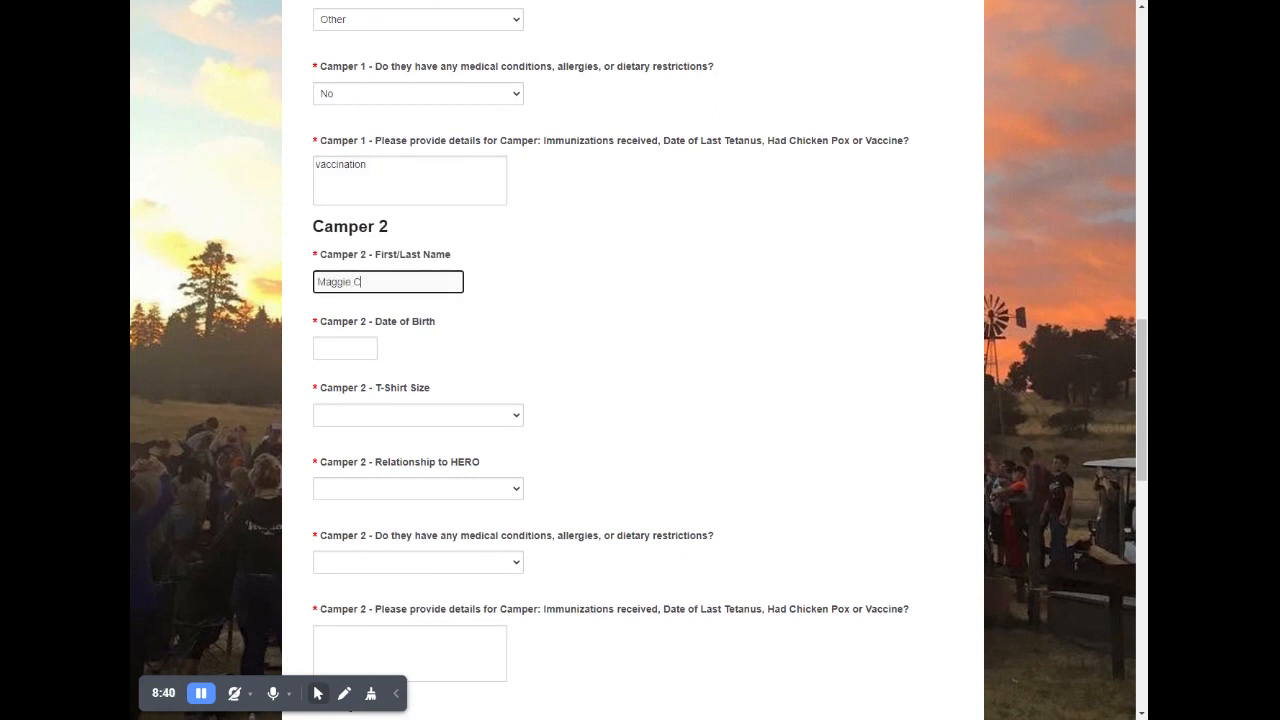
key("Tab")
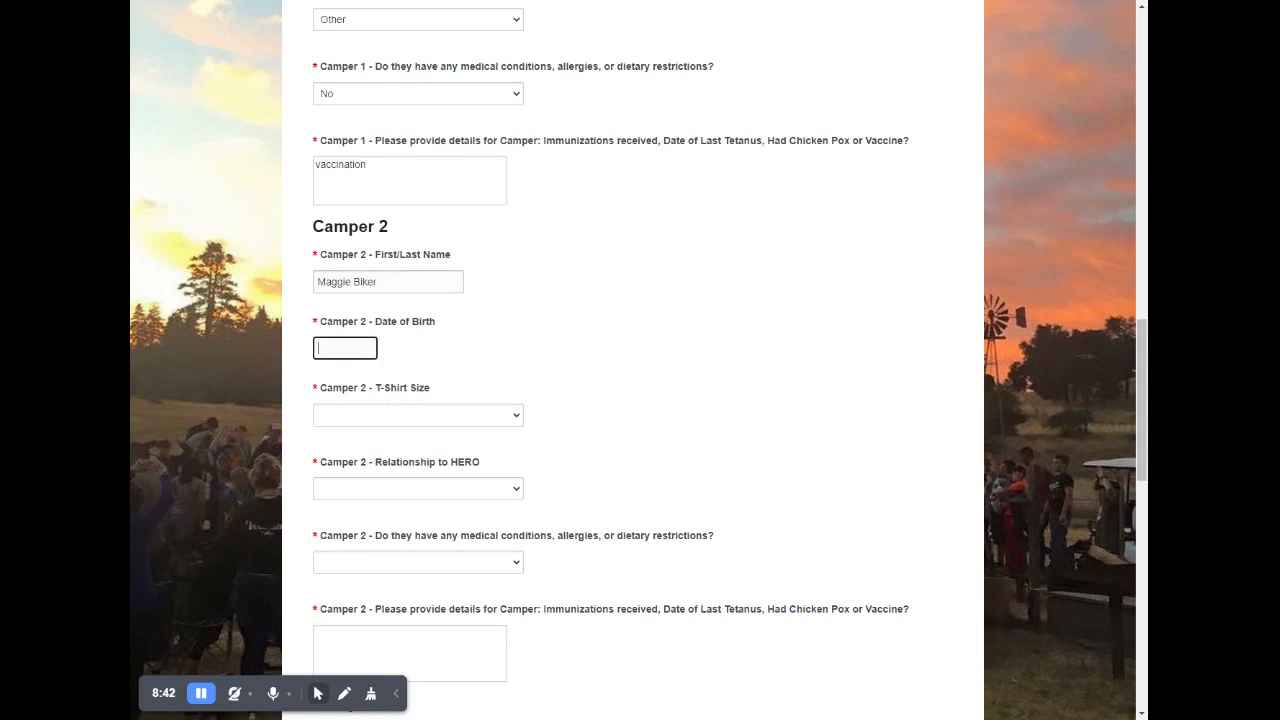
type("1")
type("/15/20")
type("2")
type("18")
- Set Camper 2's T-shirt size to Youth Small, relationship to HERO, medical conditions to No, and immunization details to "vac"
left_click(386, 412)
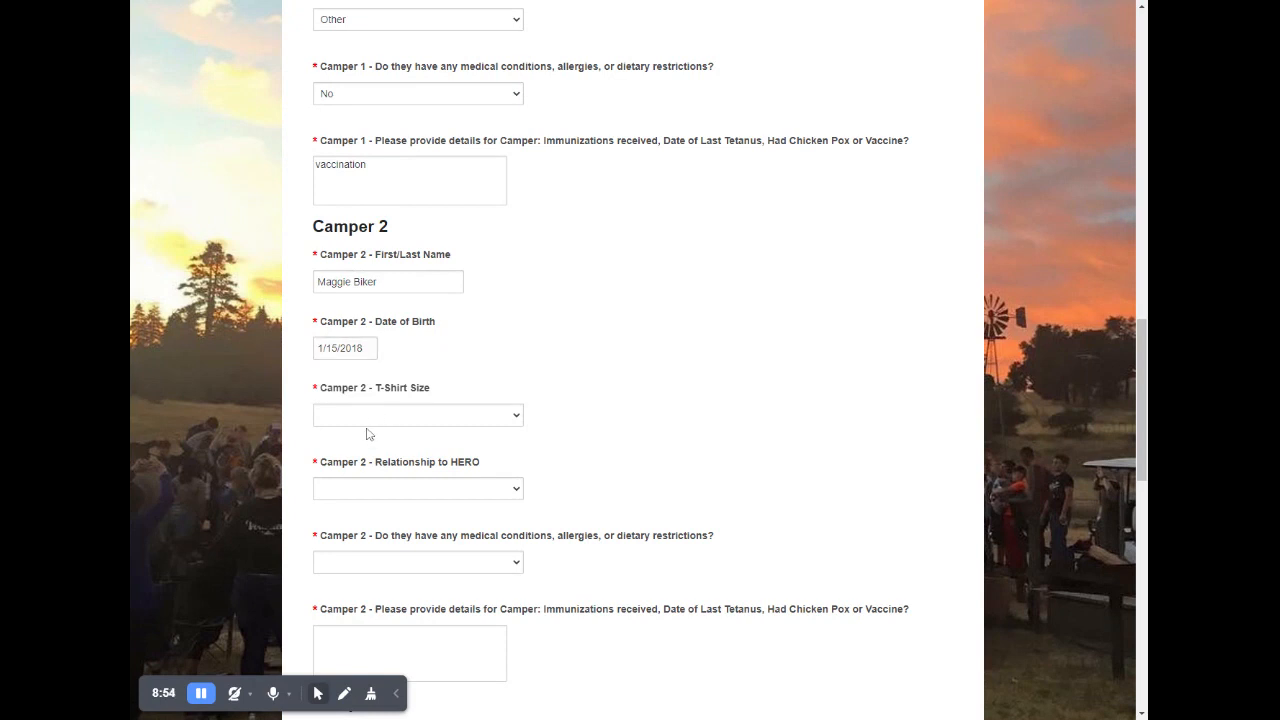
left_click(366, 433)
scroll(400, 420, "down", 2)
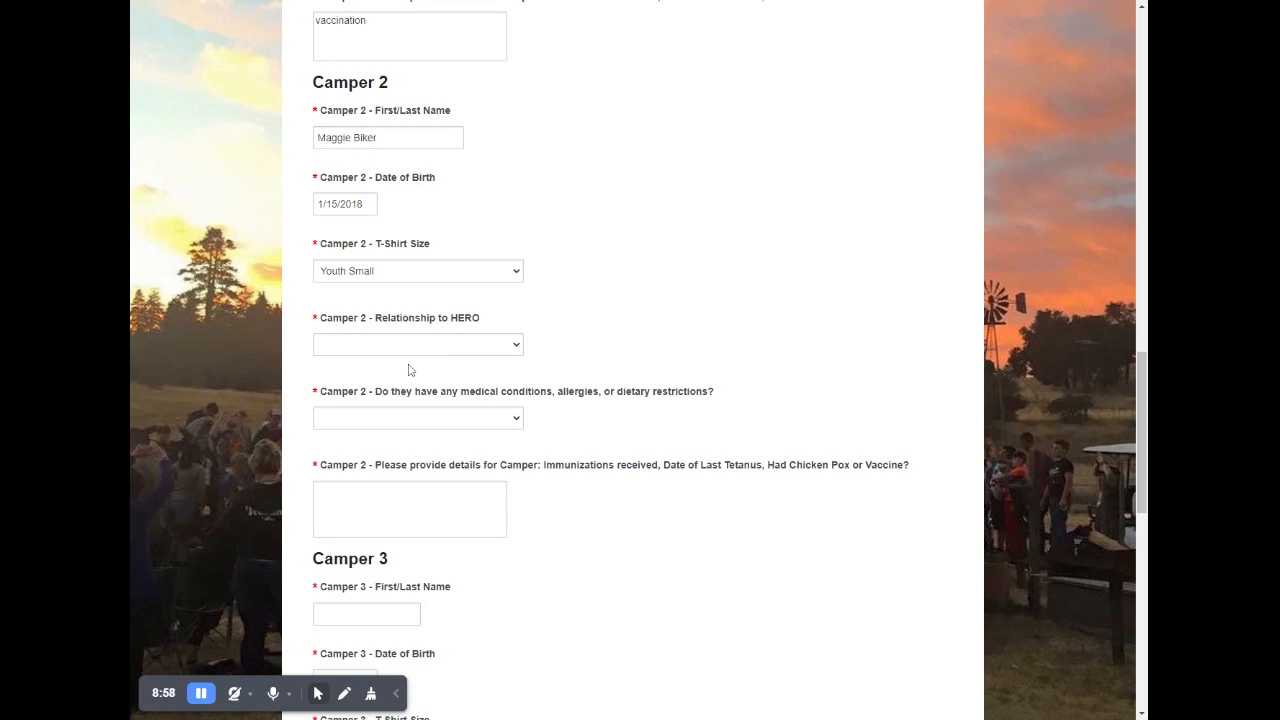
left_click(397, 414)
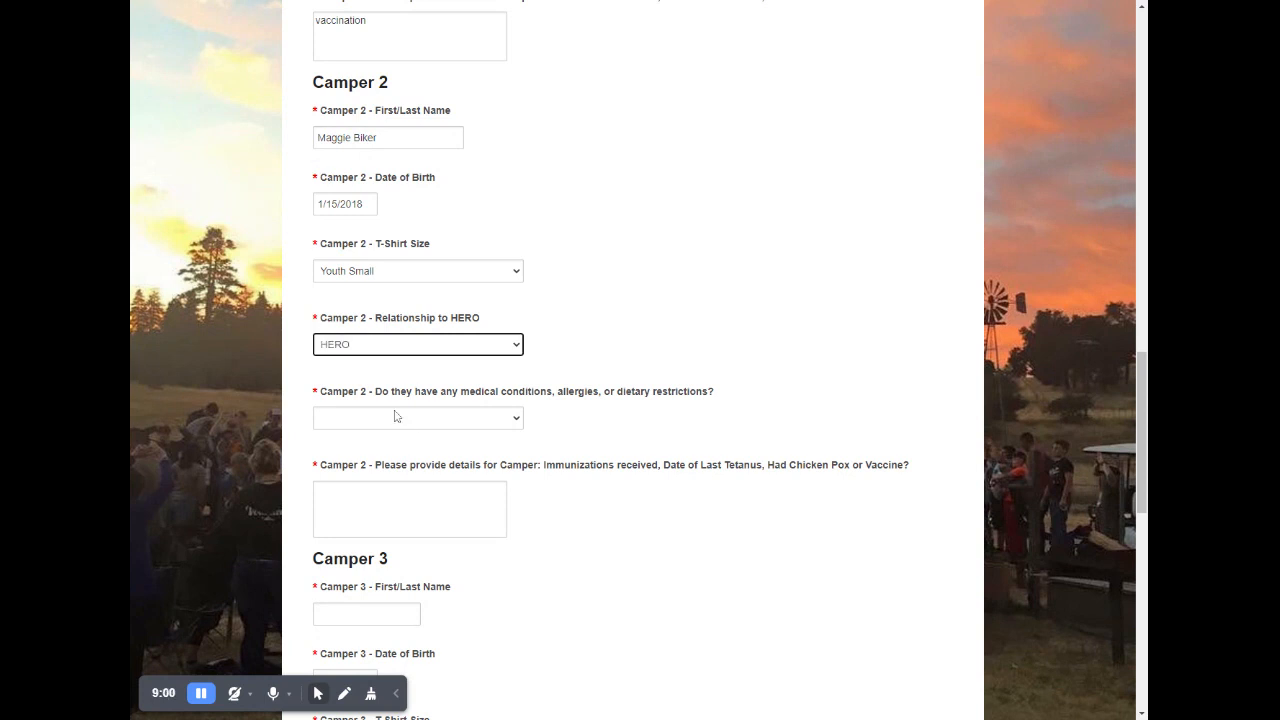
left_click(376, 432)
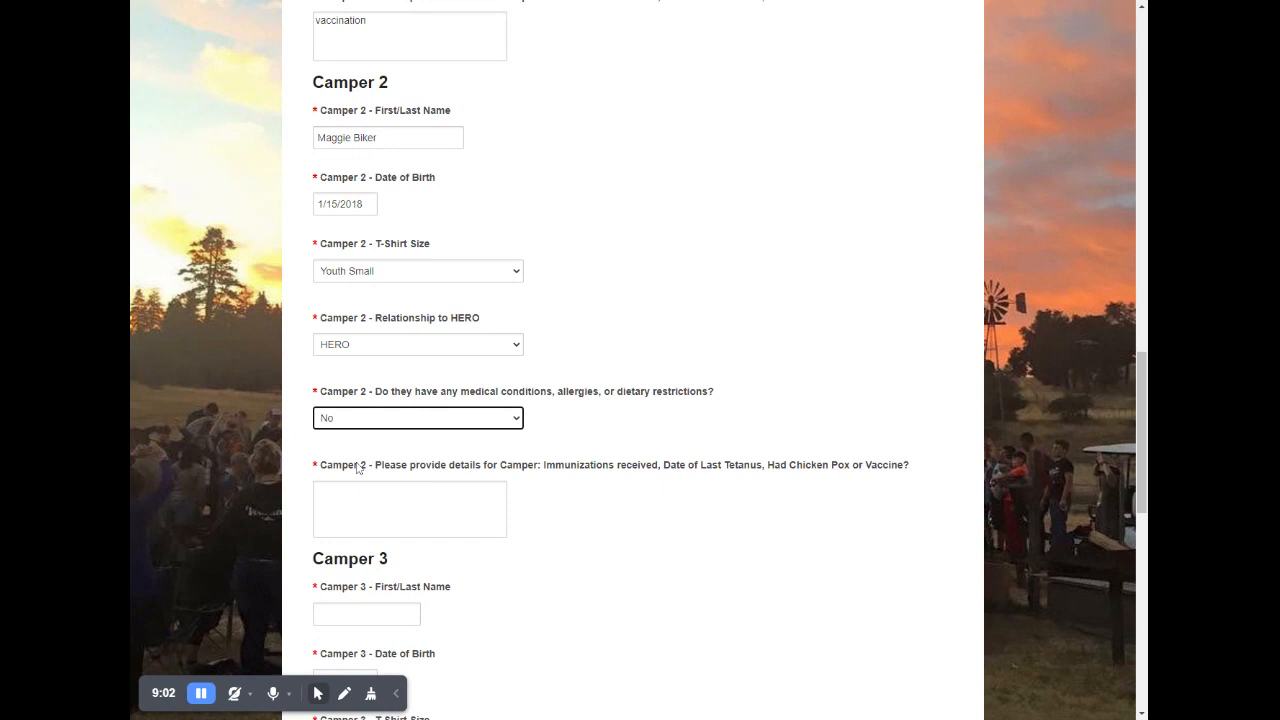
key("Tab")
type("vac")
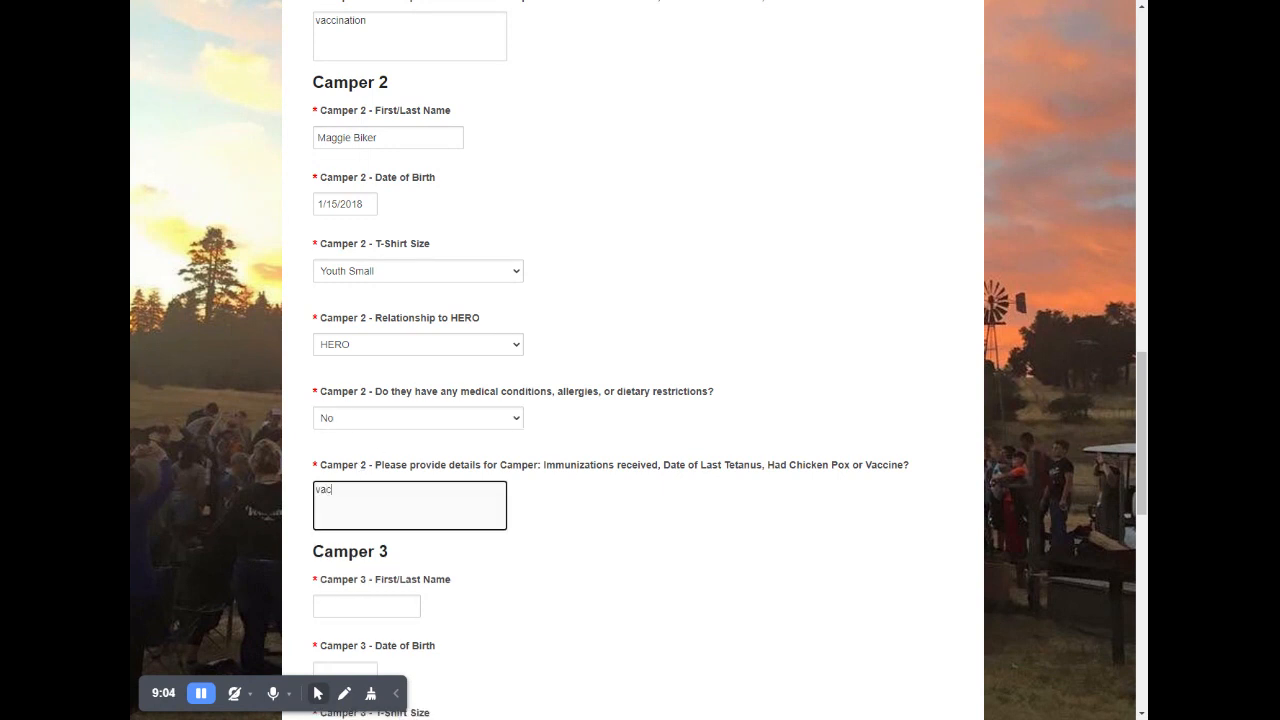
- Enter Camper 3's full name and date of birth
scroll(409, 434, "down", 2)
key("Tab")
scroll(507, 380, "down", 1)
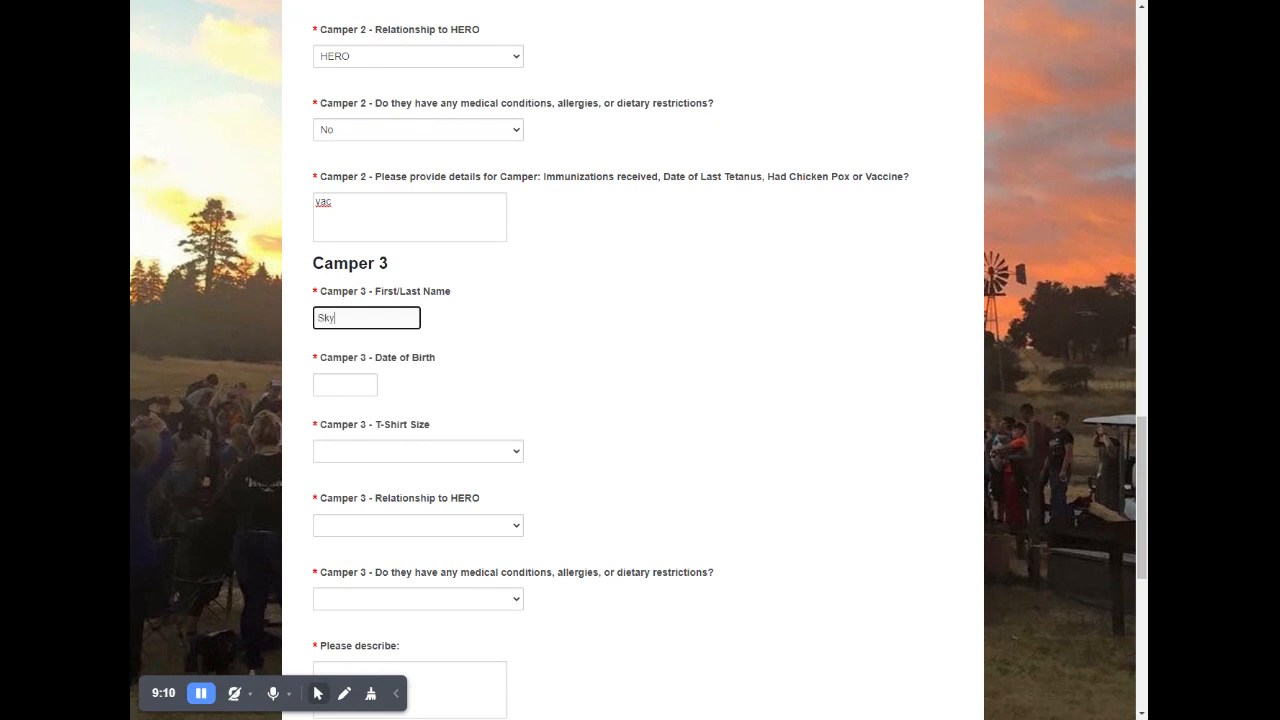
key("Tab")
type("1/15/2020")
- Set Camper 3's T-shirt size to Youth Small, relationship to HERO to Other, and medical conditions to No
left_click(396, 451)
left_click(392, 488)
scroll(391, 488, "down", 3)
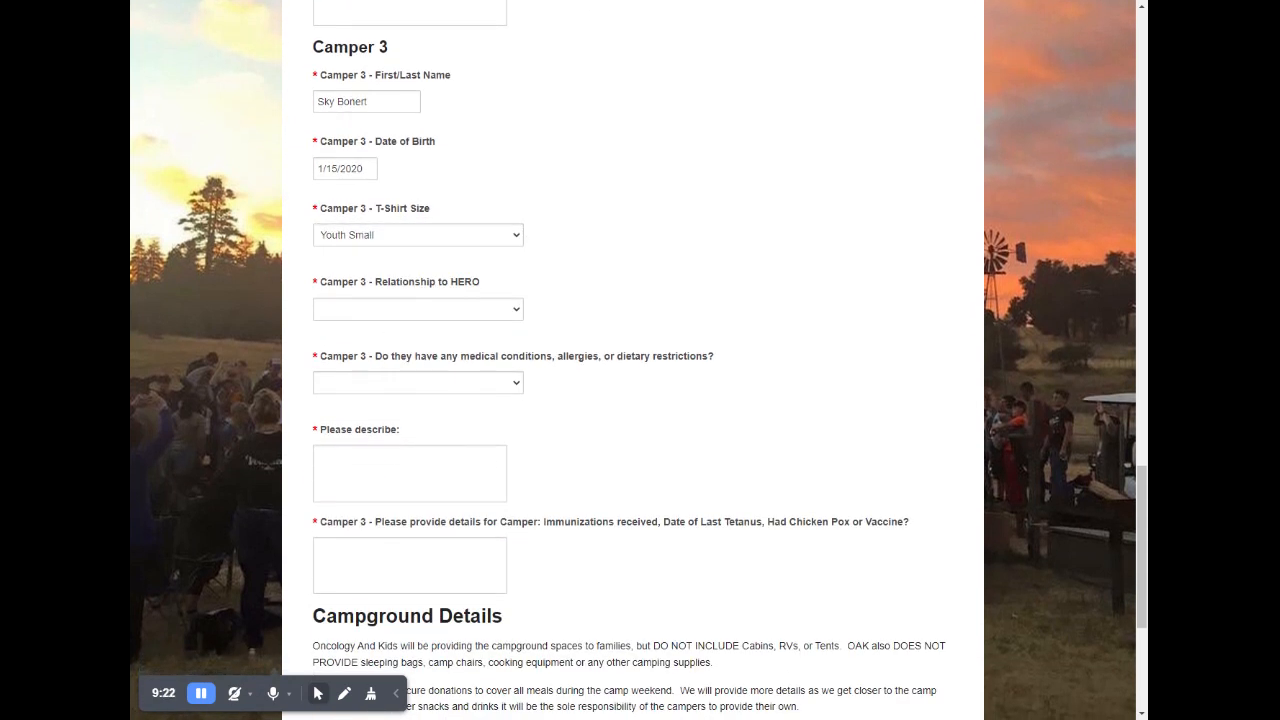
left_click(374, 363)
left_click(316, 392)
left_click(330, 430)
- Enter "none" as Camper 3's condition description and "vac" as the immunization details
scroll(552, 398, "down", 1)
key("Tab")
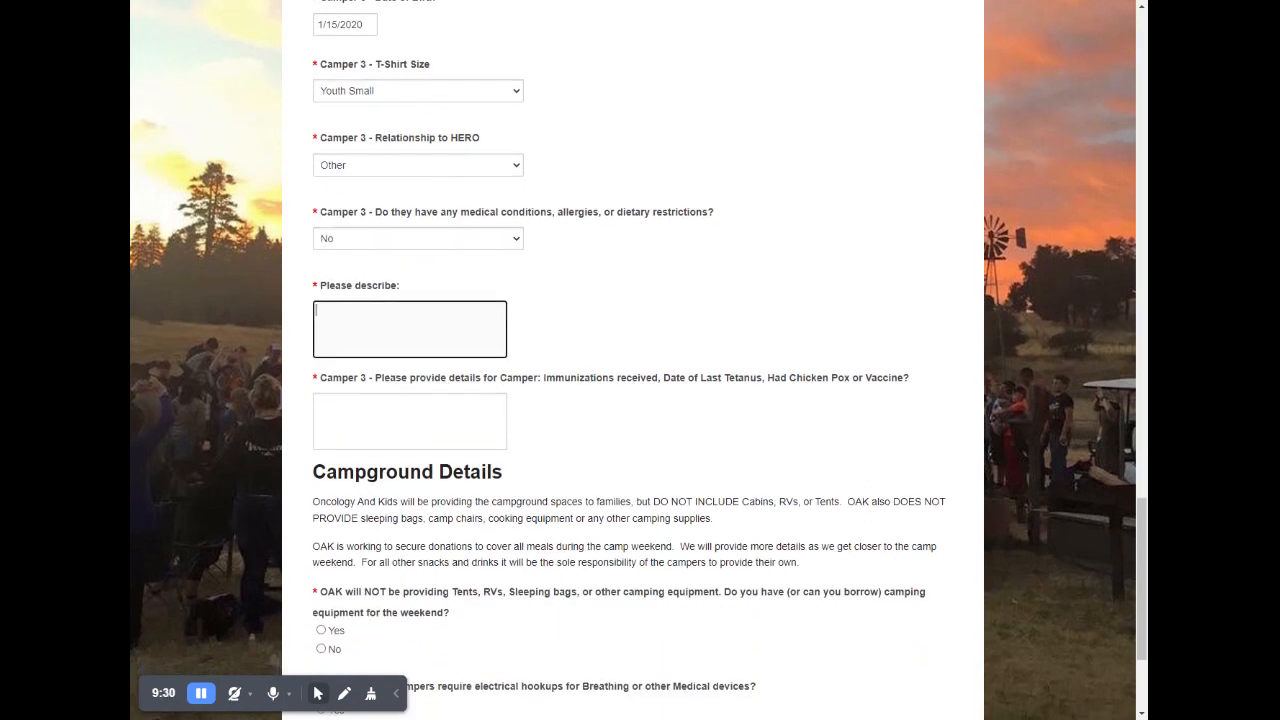
type("none")
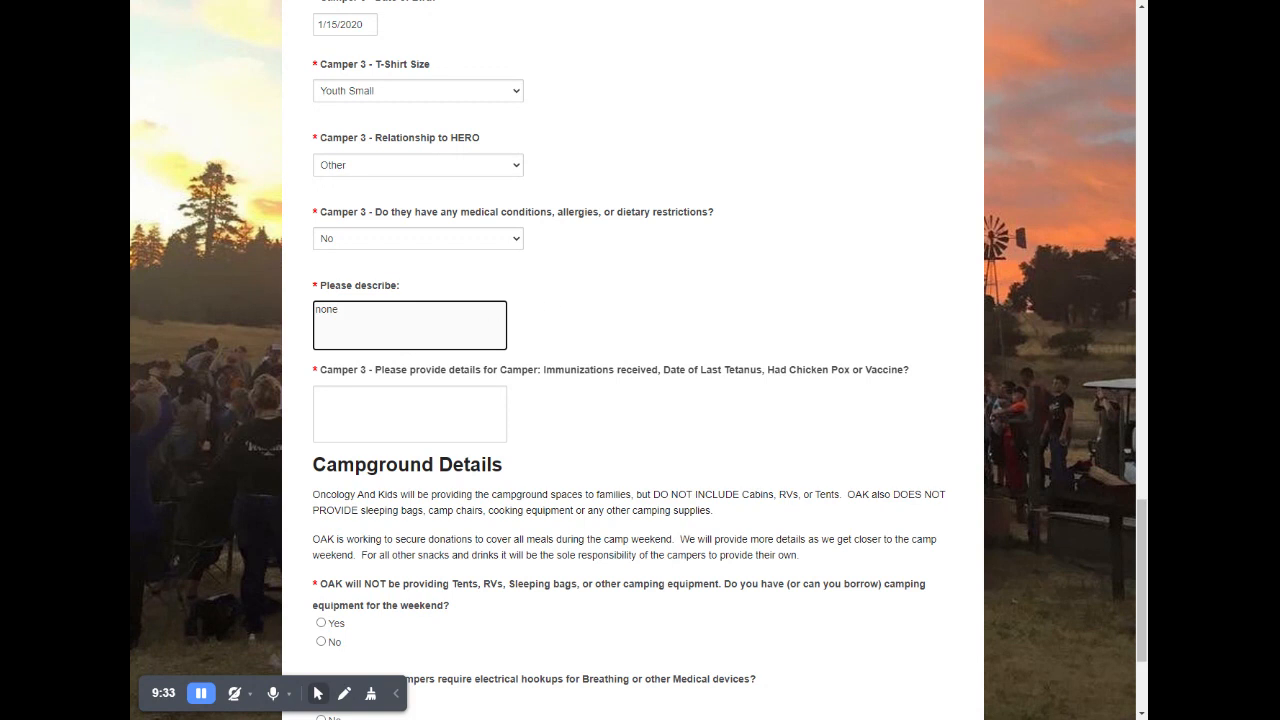
key("Tab")
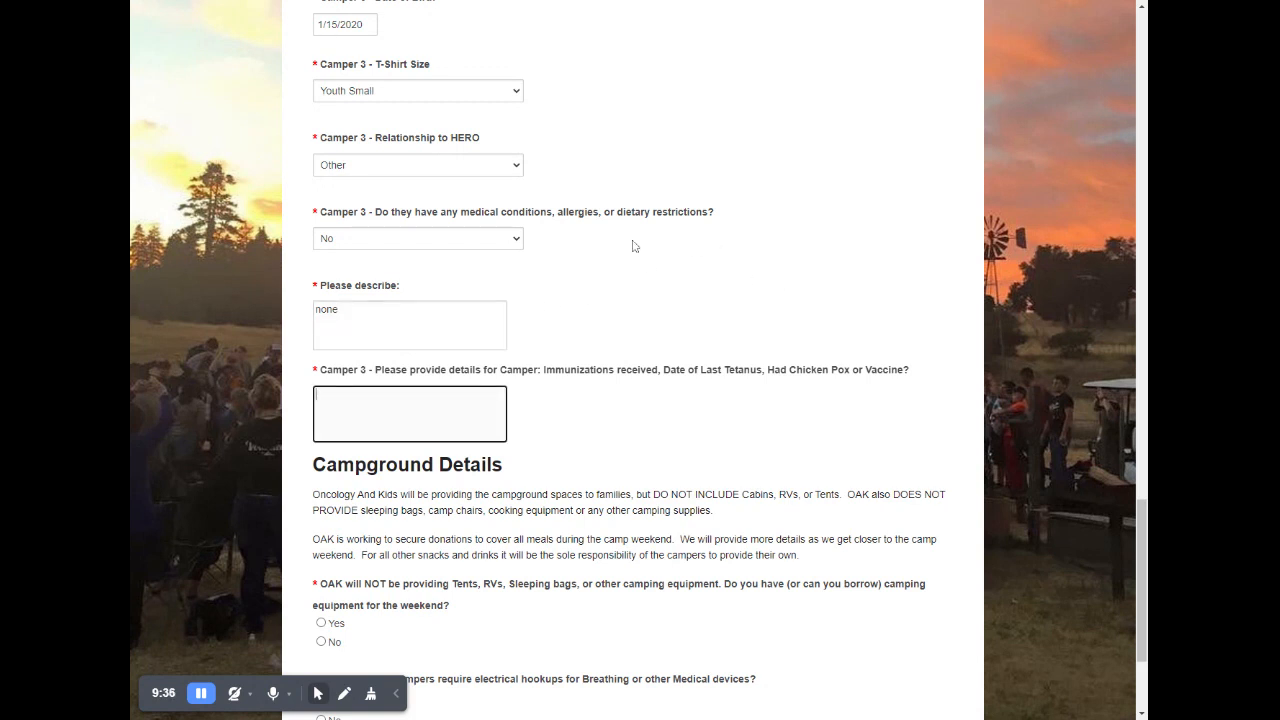
type("vac")
- Answer Yes to having camping equipment and to requiring electrical hookups, and complete the family camp registration form
scroll(629, 274, "down", 3)
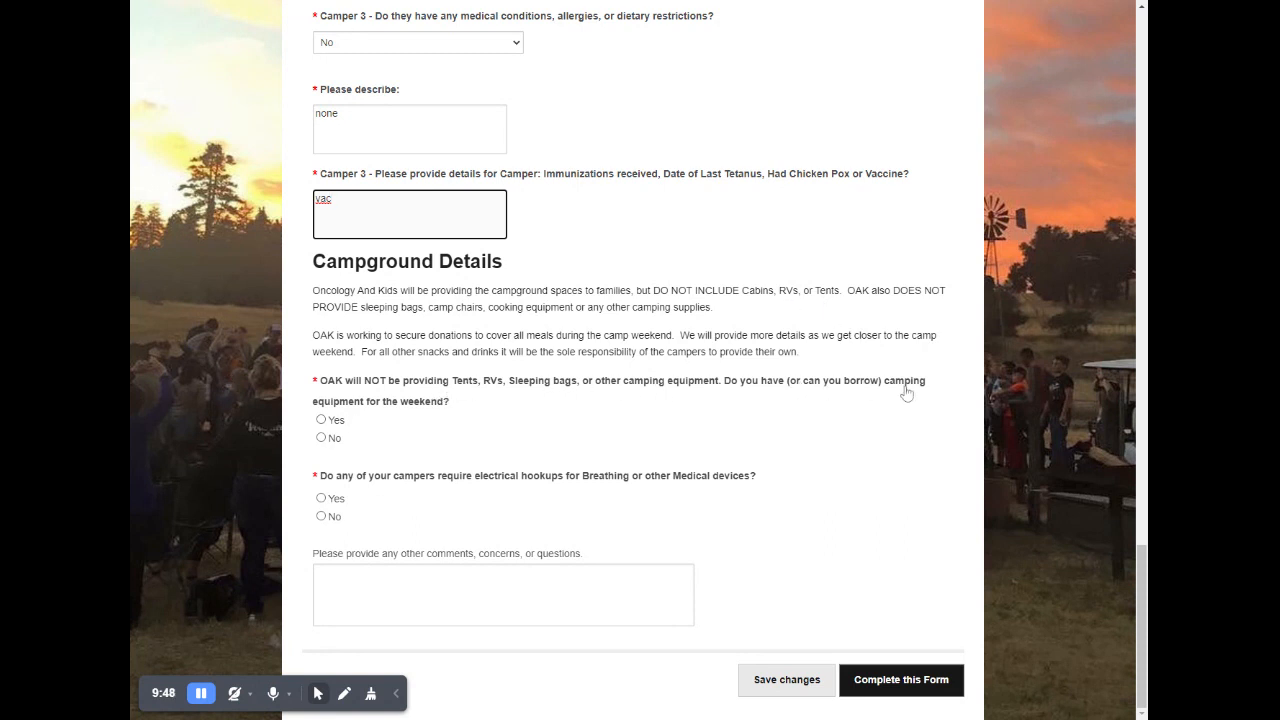
left_click(321, 421)
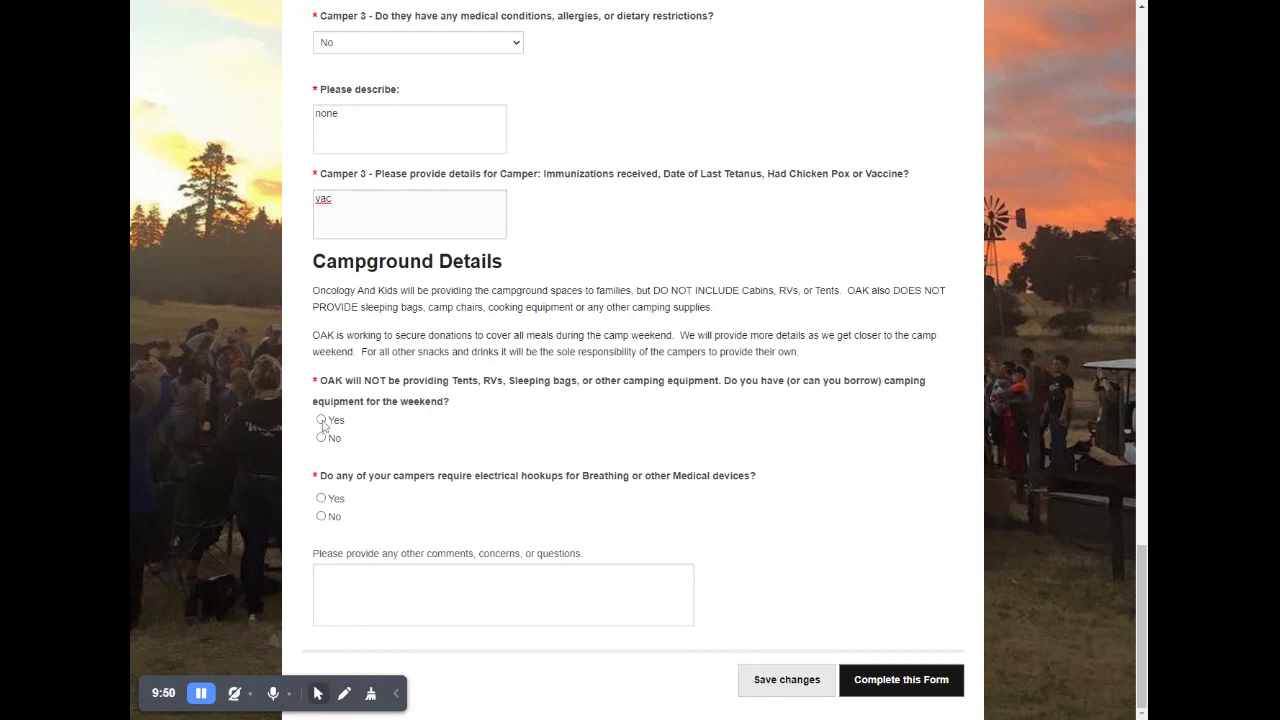
left_click(321, 437)
left_click(321, 420)
left_click(321, 499)
left_click(503, 595)
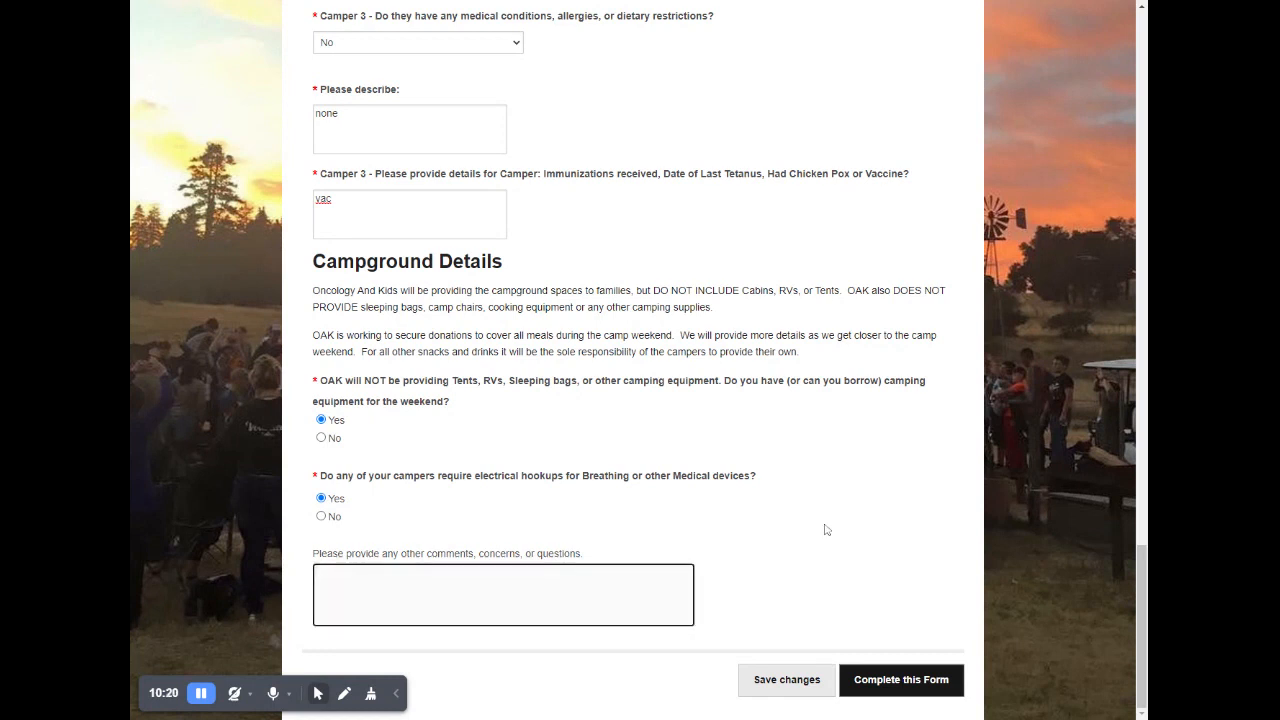
left_click(918, 680)
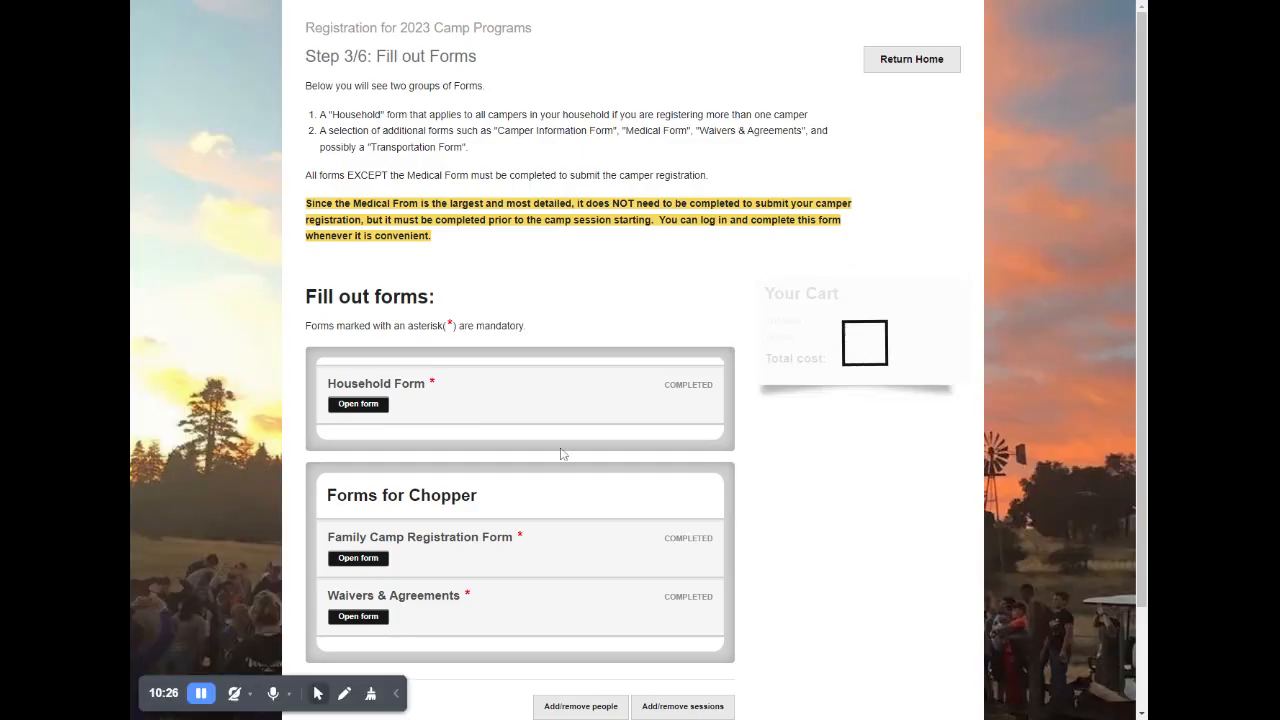
- Continue from the completed forms to the review page, check the registration items and submit the application
scroll(634, 446, "down", 3)
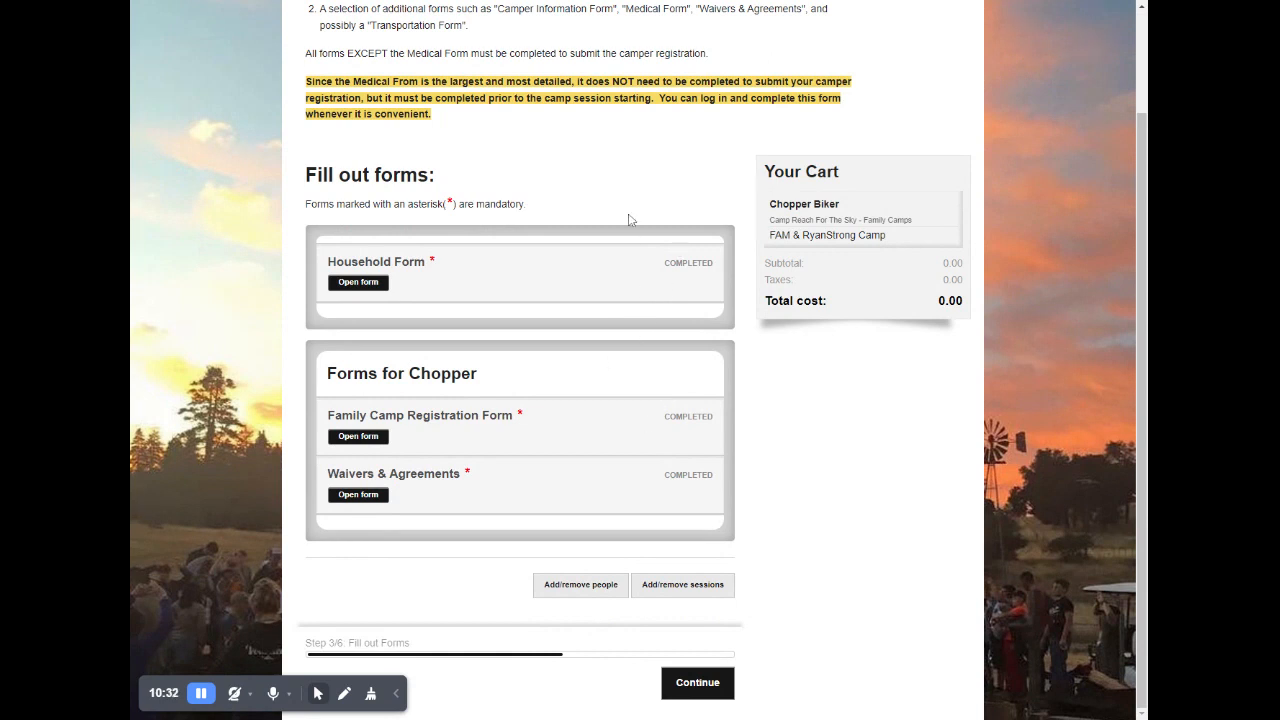
left_click(712, 698)
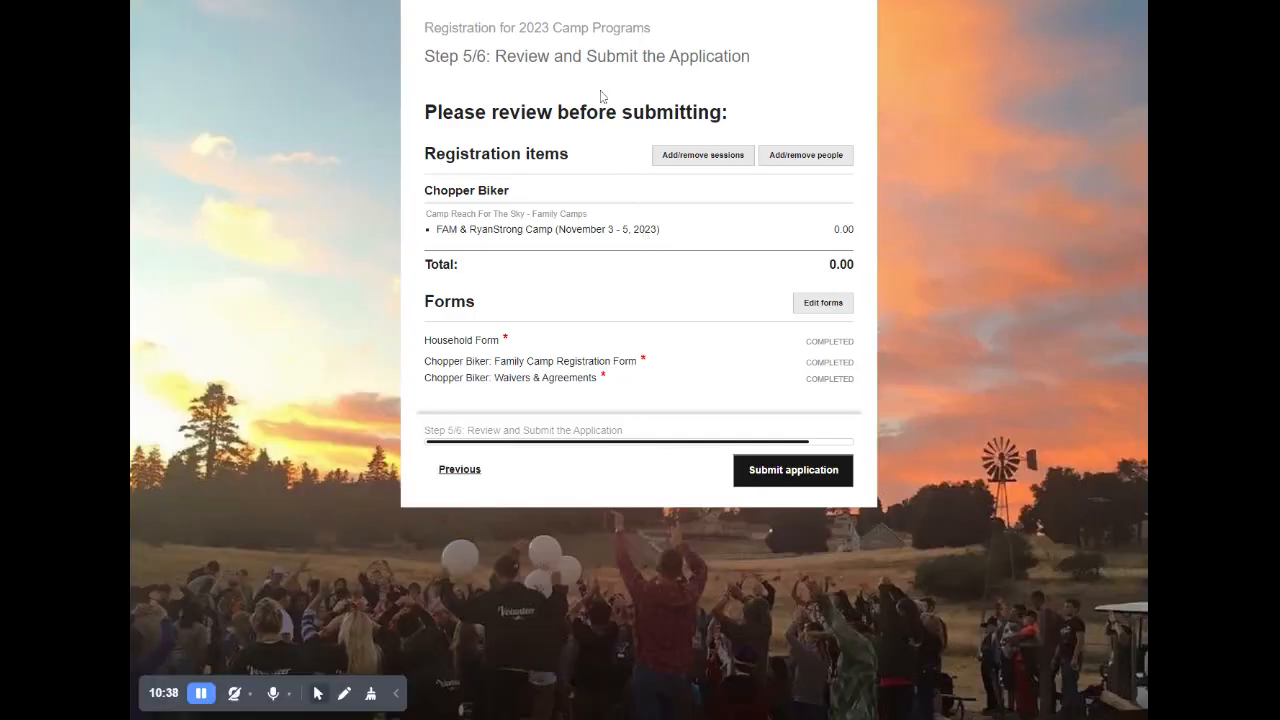
left_click_drag(423, 190, 592, 229)
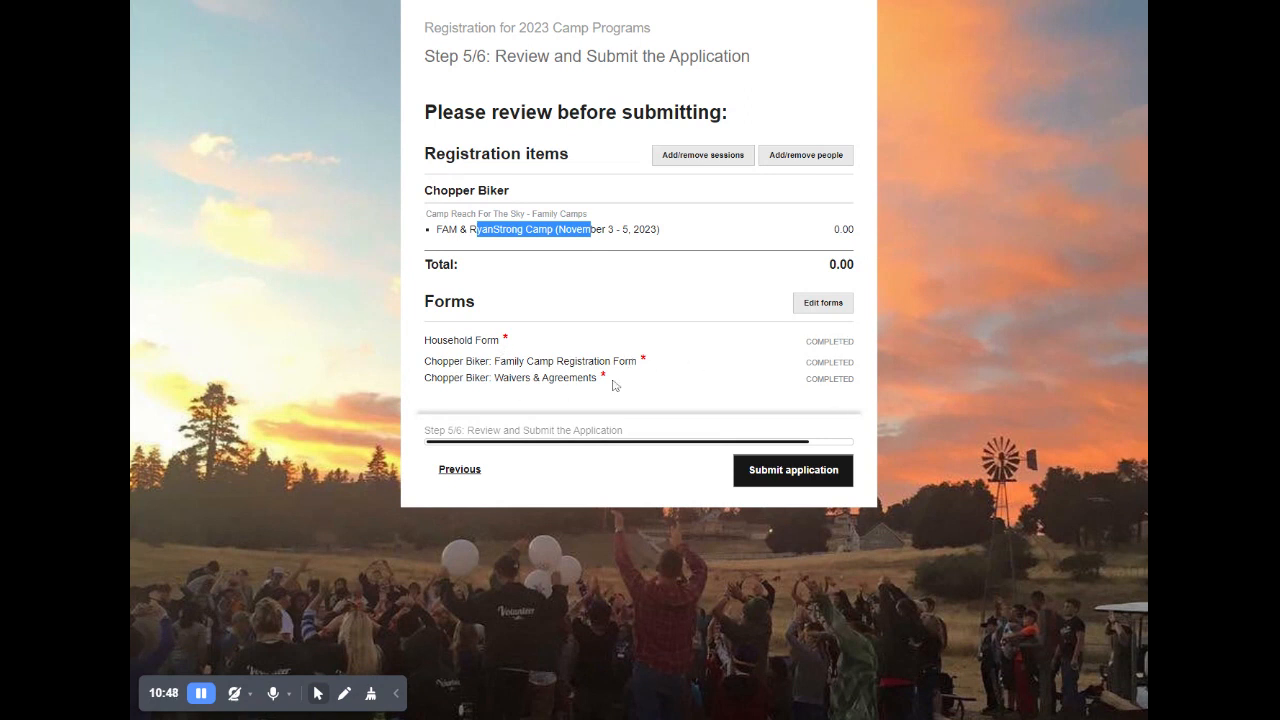
left_click(802, 482)
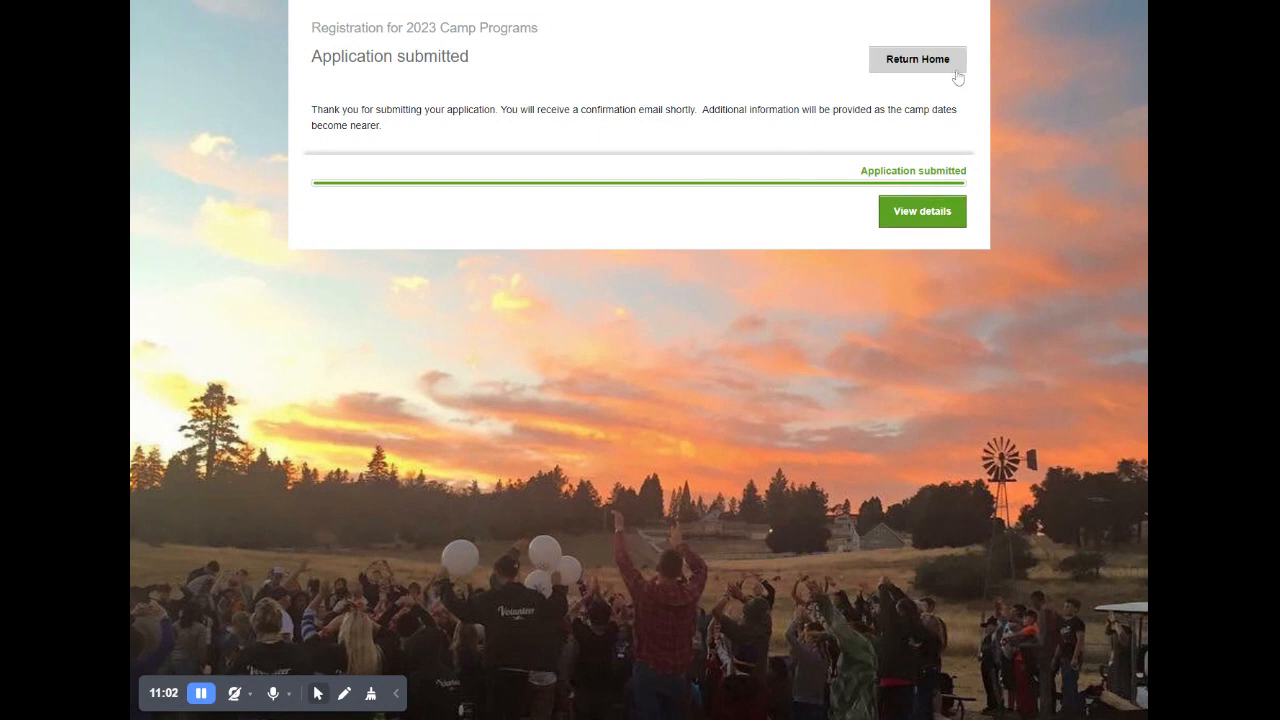
- Open the submitted registration's details and review its summary, forms, document upload and financial sections
left_click(903, 214)
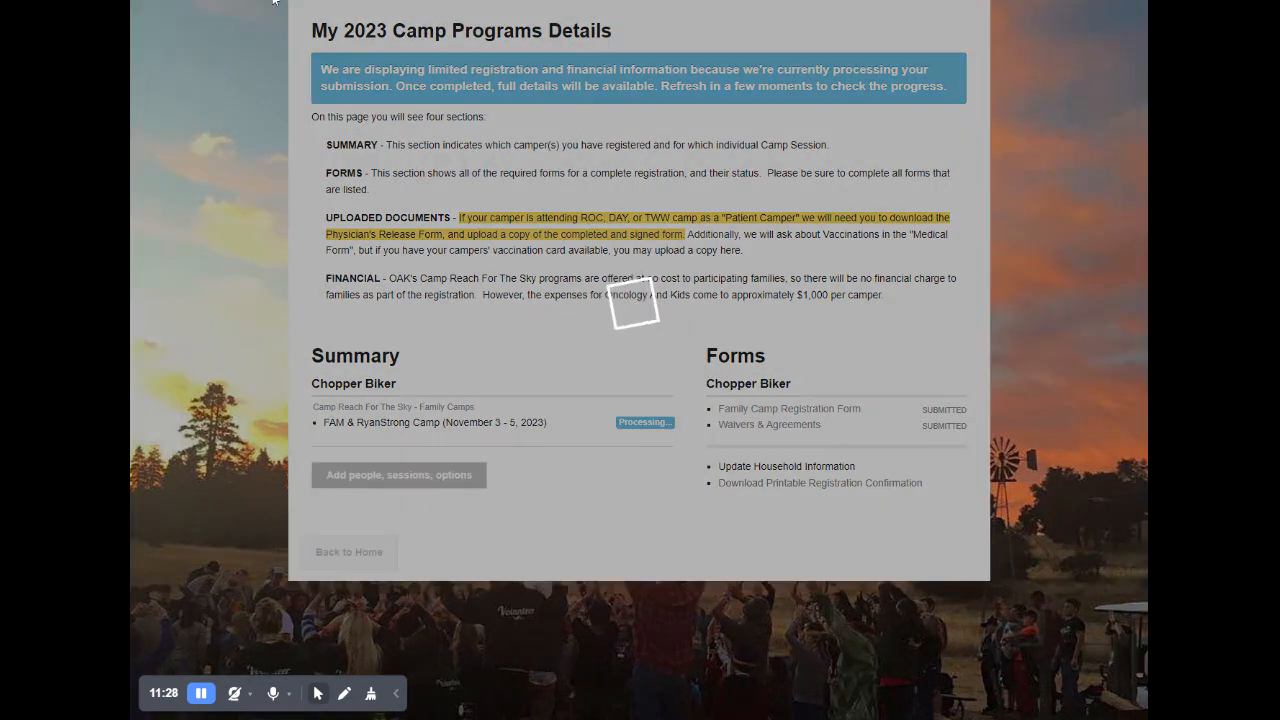
scroll(790, 436, "down", 2)
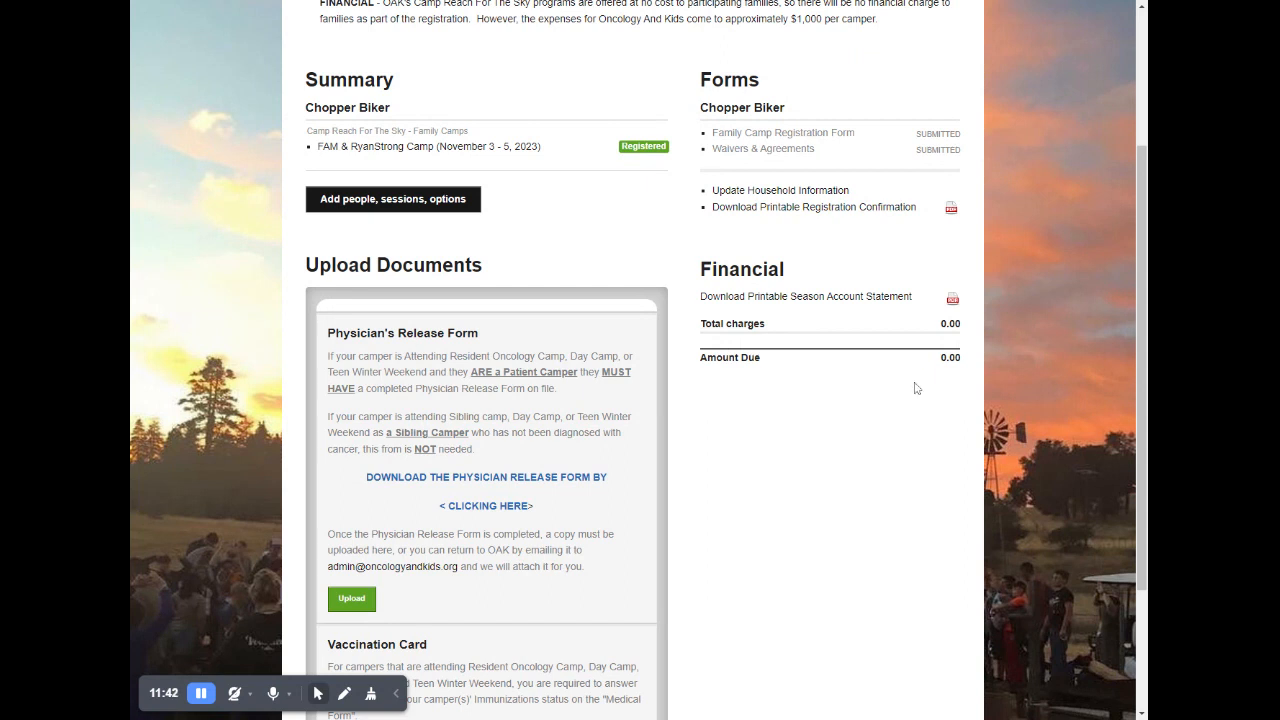
scroll(473, 347, "down", 3)
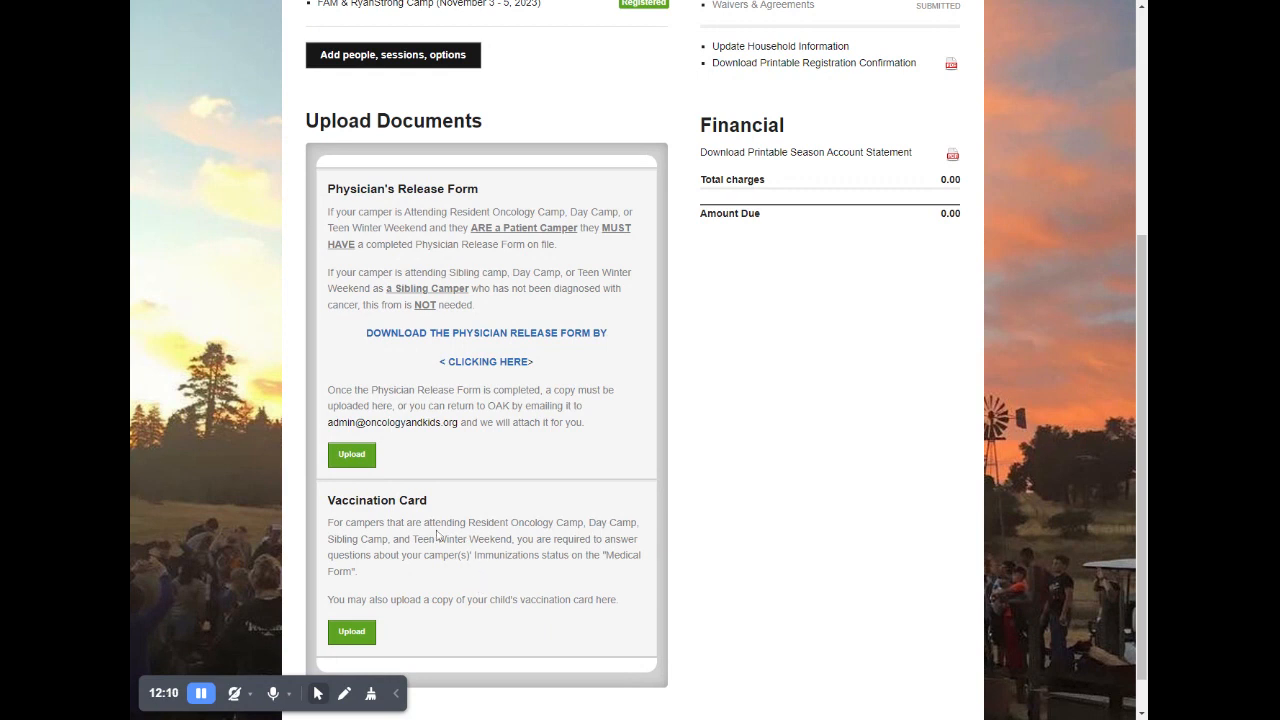
scroll(436, 537, "down", 1)
scroll(466, 542, "up", 4)
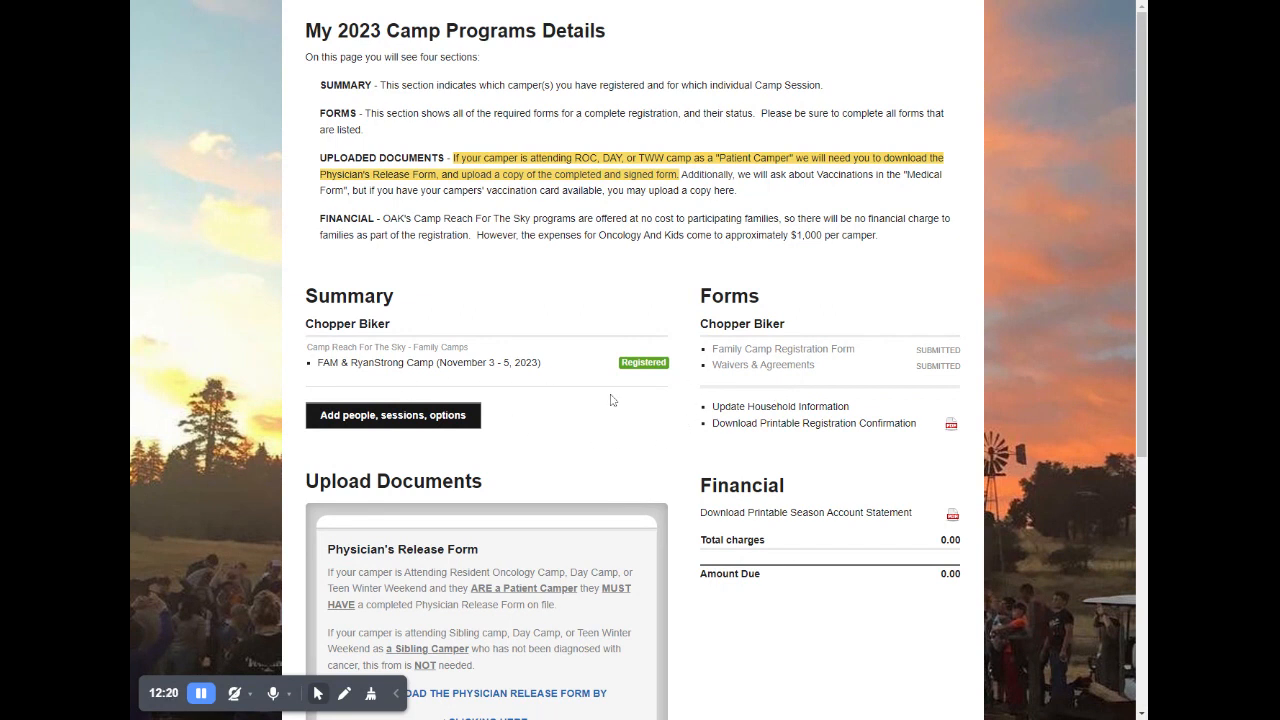
scroll(612, 400, "down", 4)
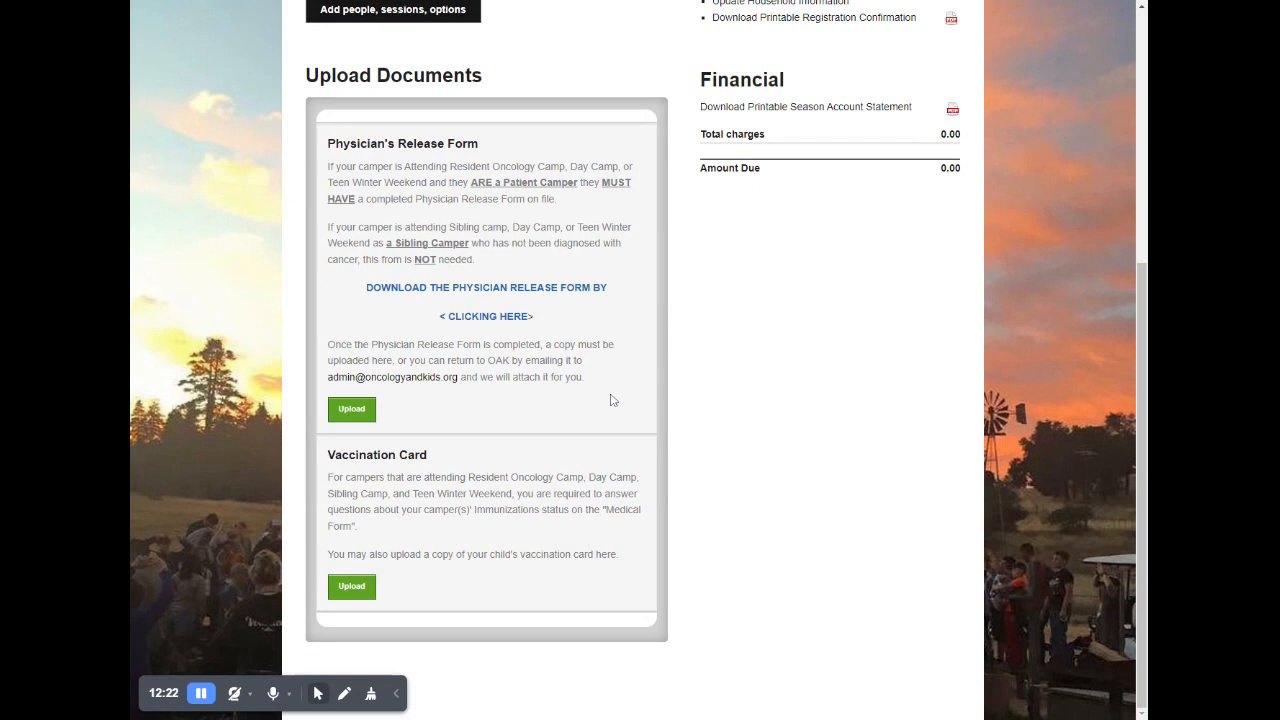
scroll(613, 400, "up", 4)
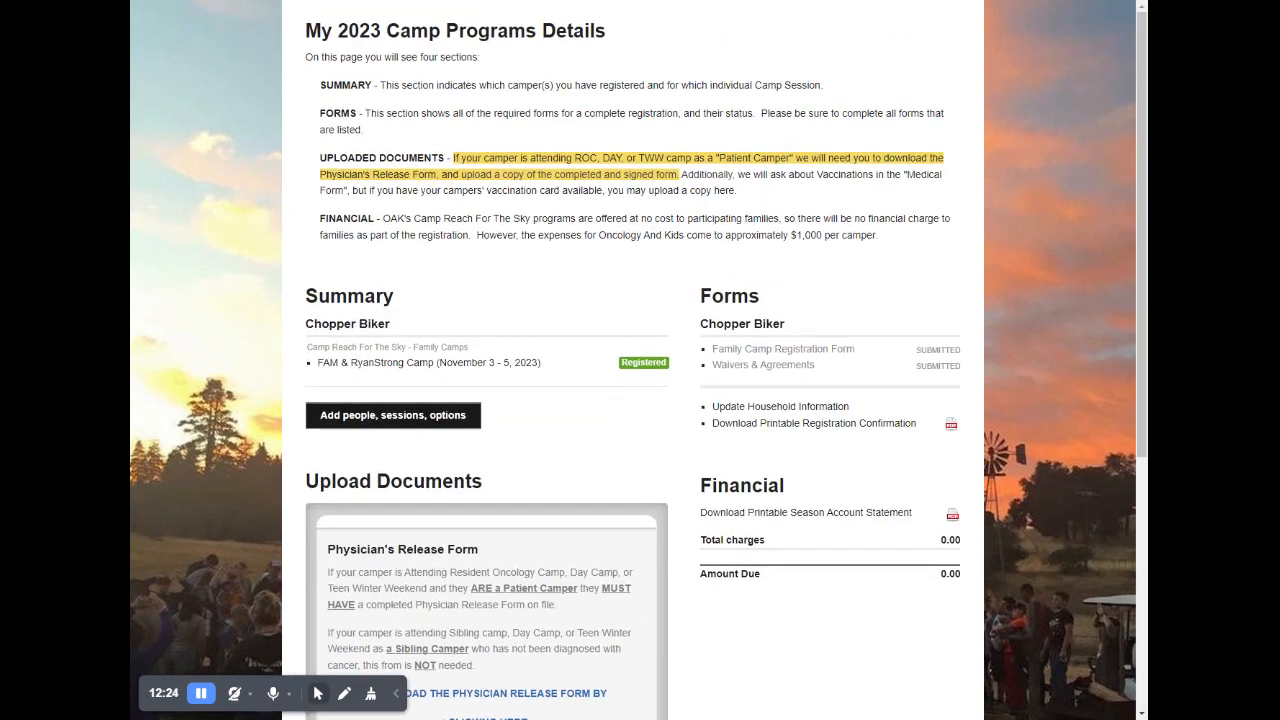